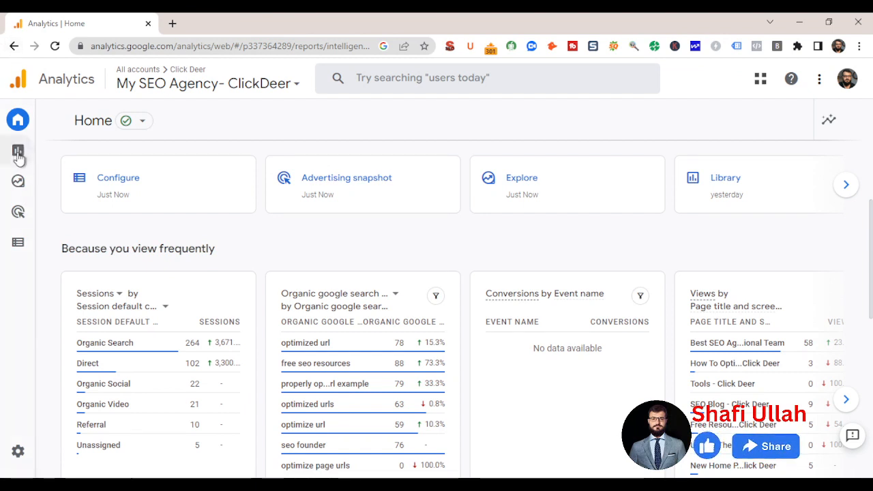
Open the report Library from the Reports section and keep waiting for the unresponsive page to load
mouse_move(20, 157)
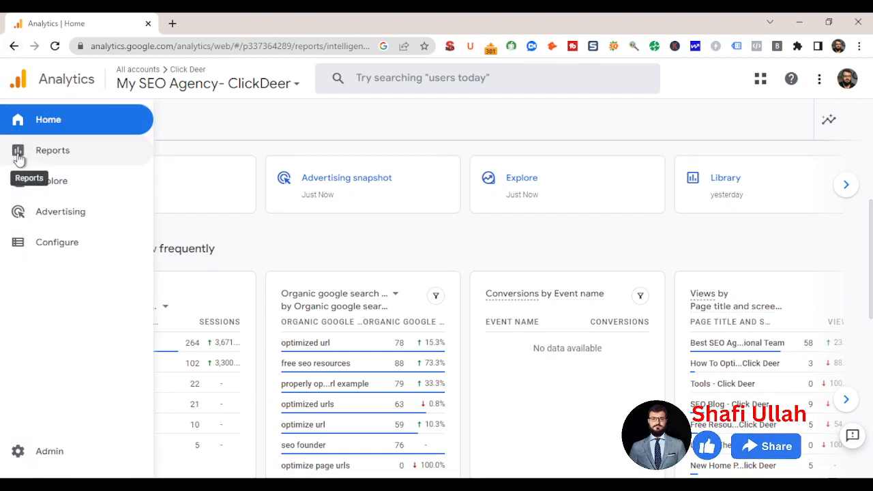
click(68, 152)
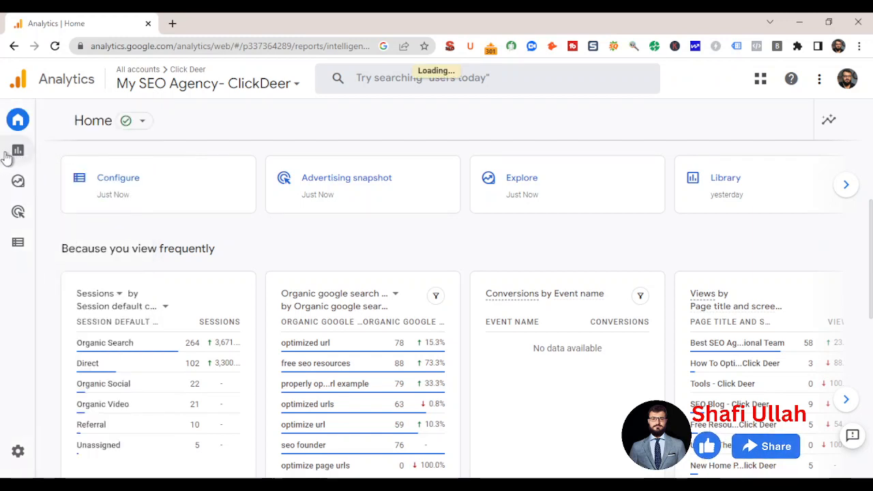
mouse_move(7, 156)
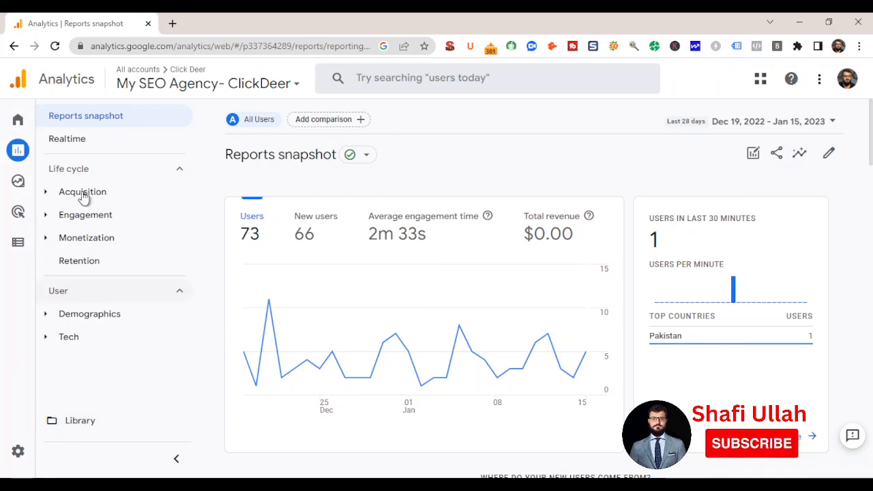
mouse_move(61, 423)
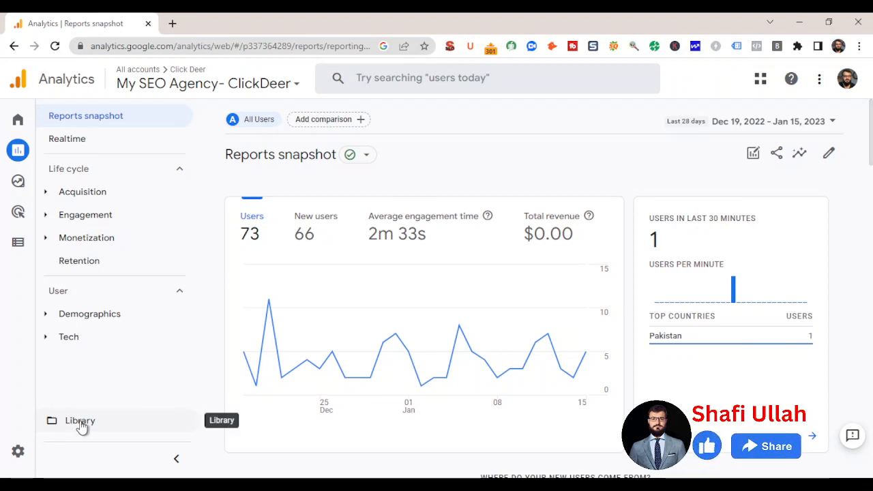
click(81, 422)
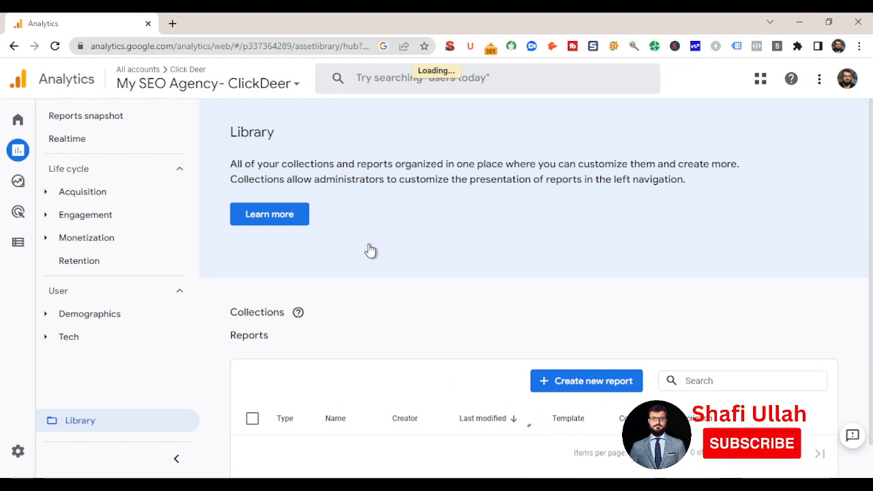
scroll(380, 258, down, 1)
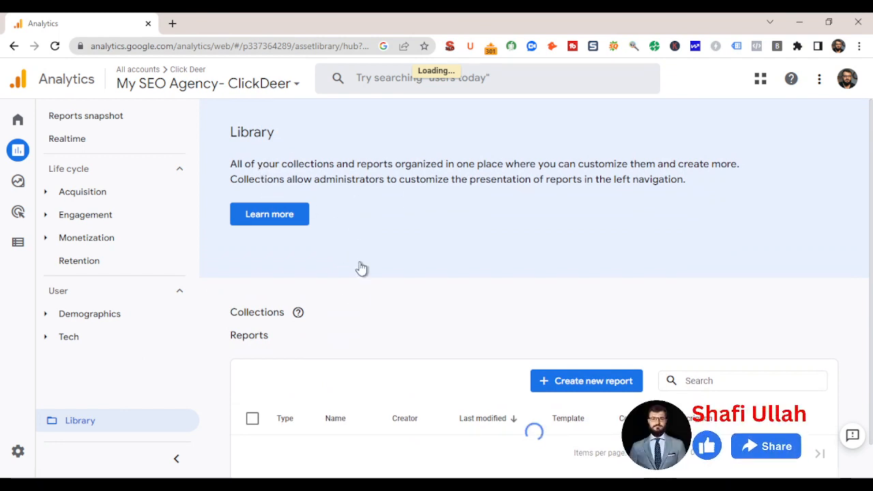
scroll(381, 276, down, 1)
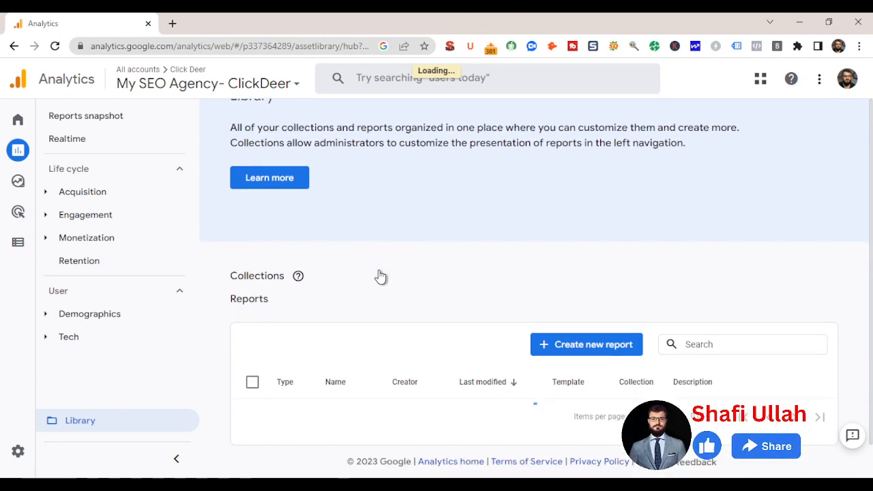
scroll(380, 276, up, 1)
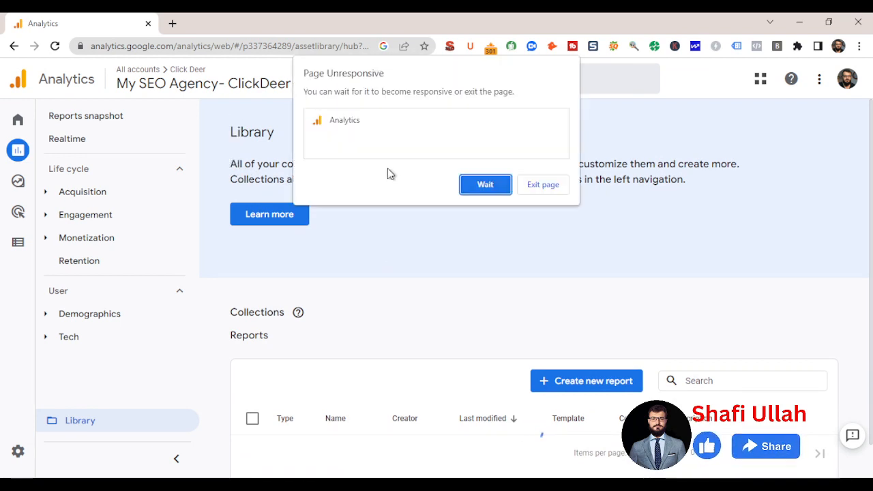
click(488, 191)
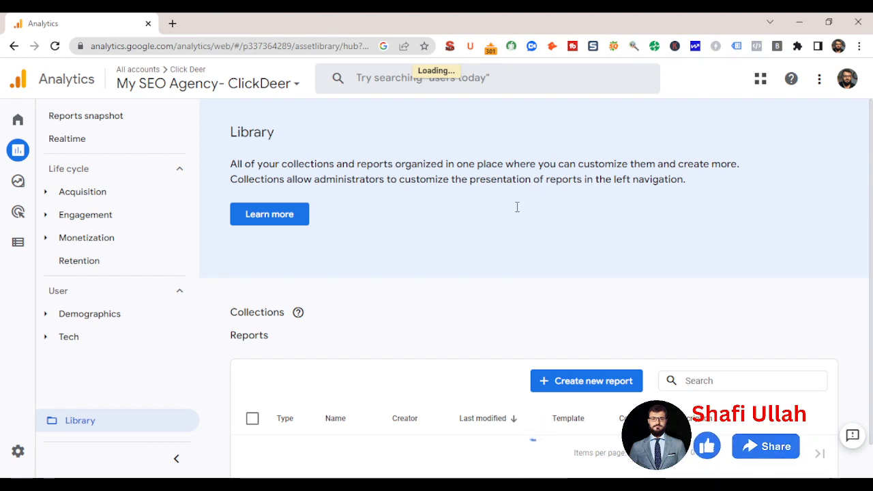
Examine the collections and the list of existing reports in the Library
scroll(501, 212, down, 1)
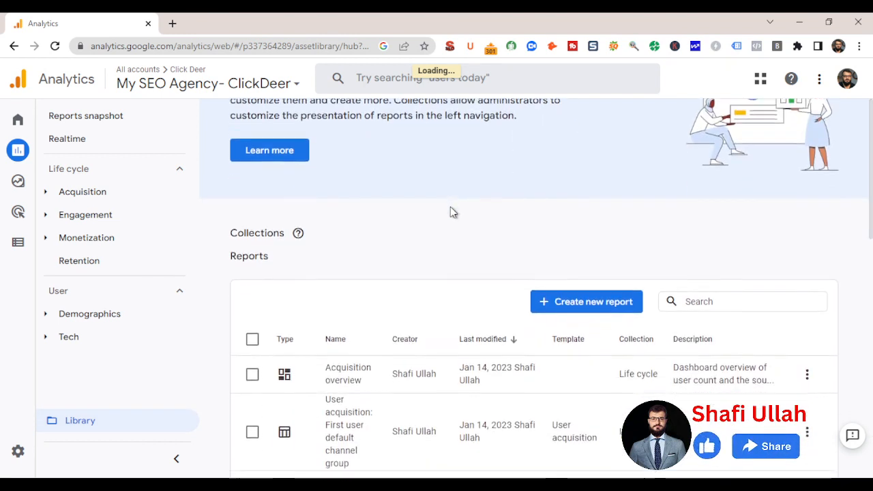
scroll(432, 226, down, 4)
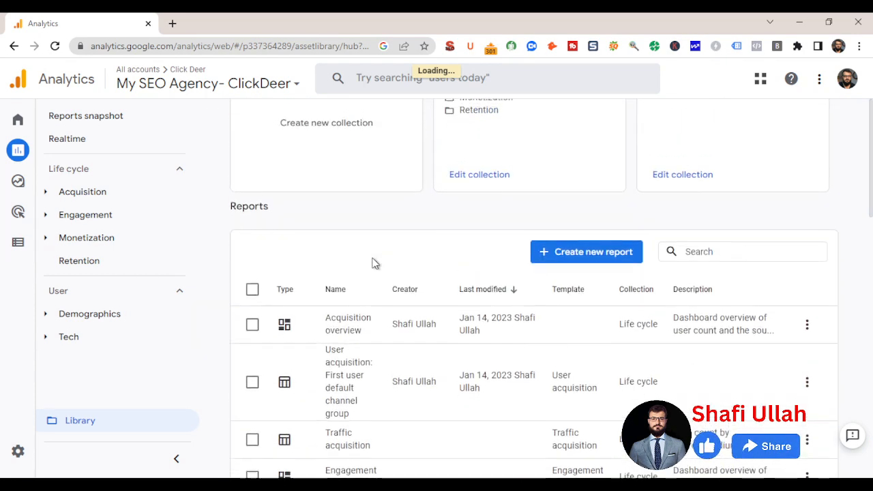
scroll(375, 261, down, 3)
scroll(375, 256, up, 2)
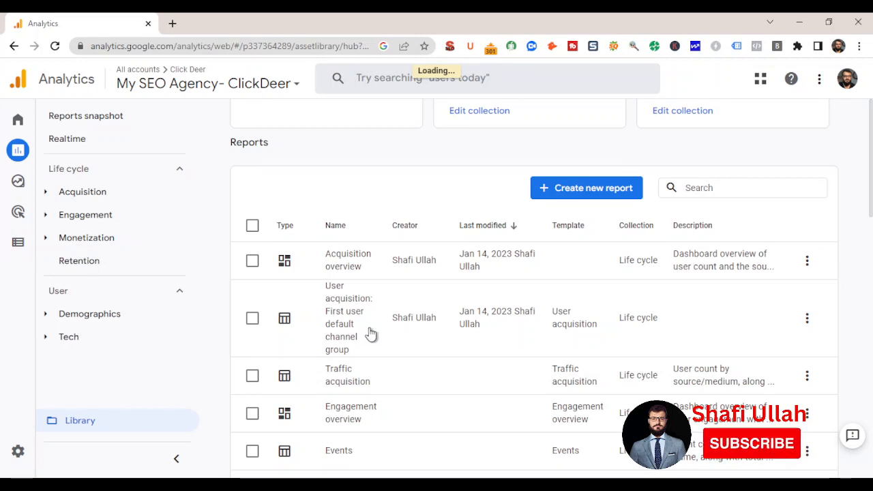
scroll(370, 333, down, 2)
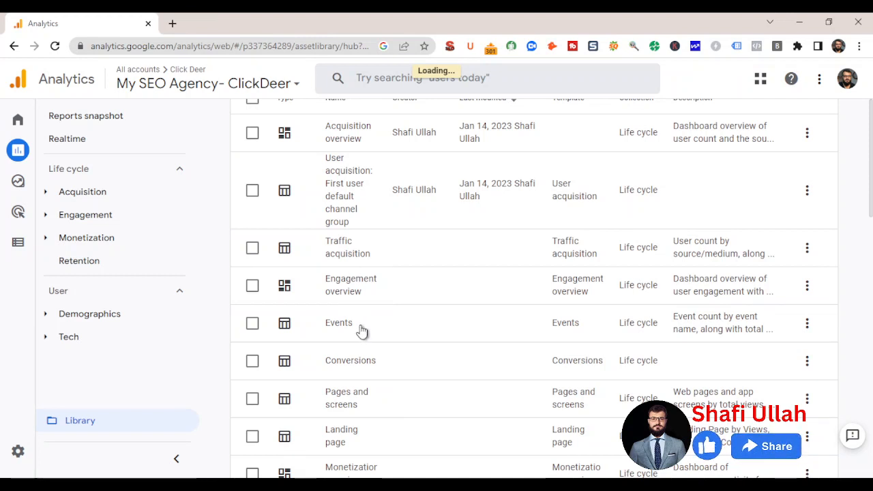
scroll(372, 362, down, 1)
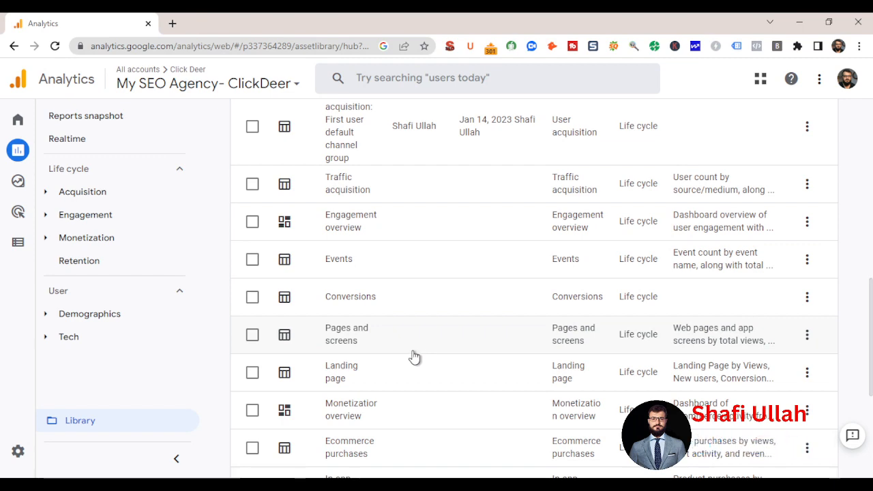
scroll(409, 351, up, 1)
scroll(398, 341, up, 1)
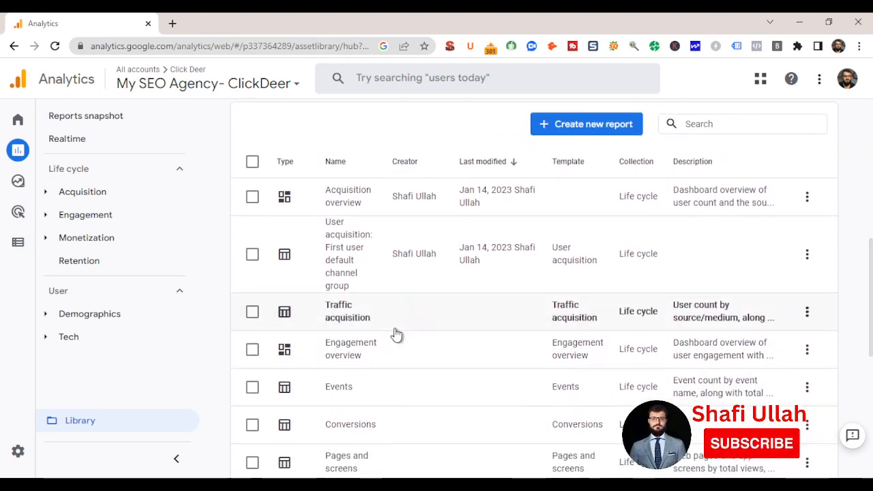
scroll(407, 275, up, 1)
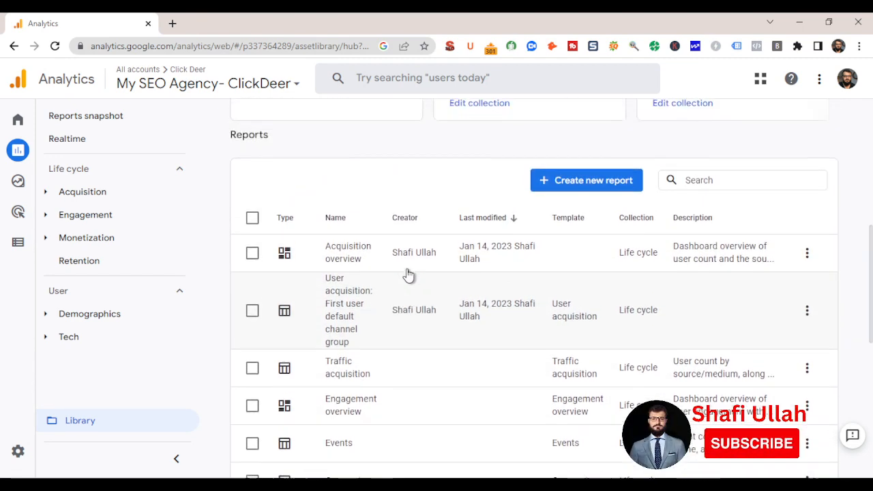
scroll(443, 263, up, 2)
scroll(471, 280, up, 1)
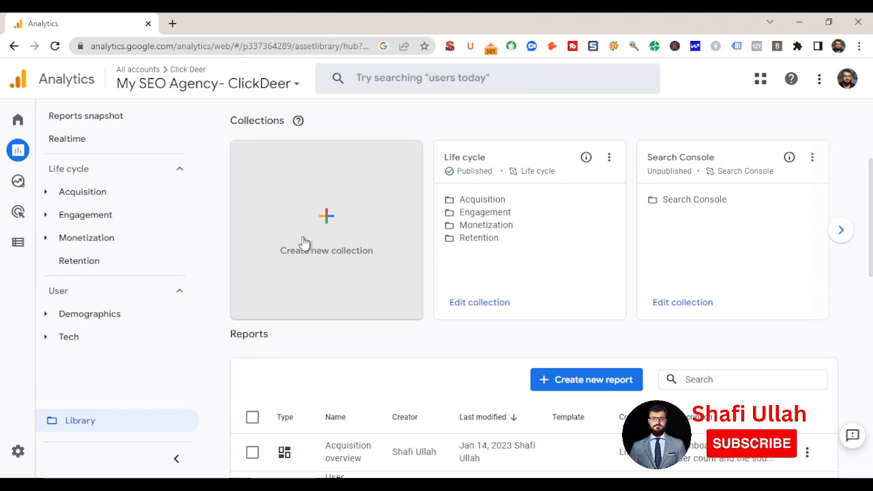
scroll(298, 257, up, 2)
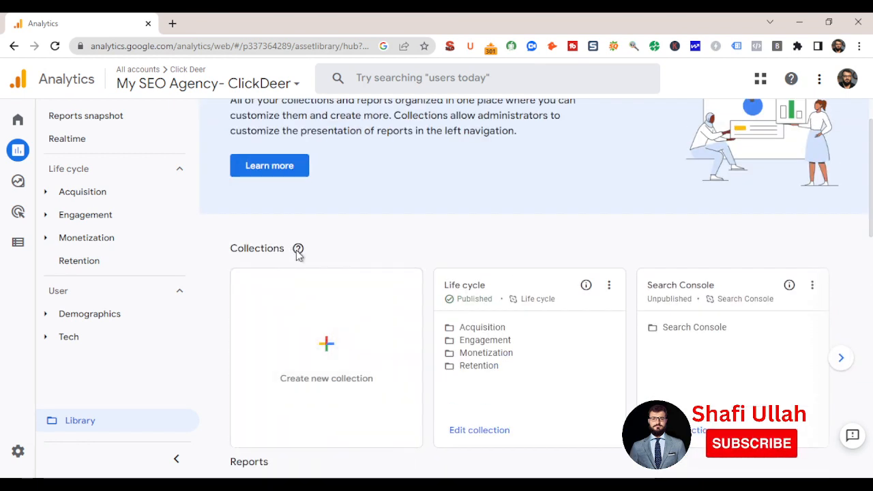
scroll(298, 253, down, 2)
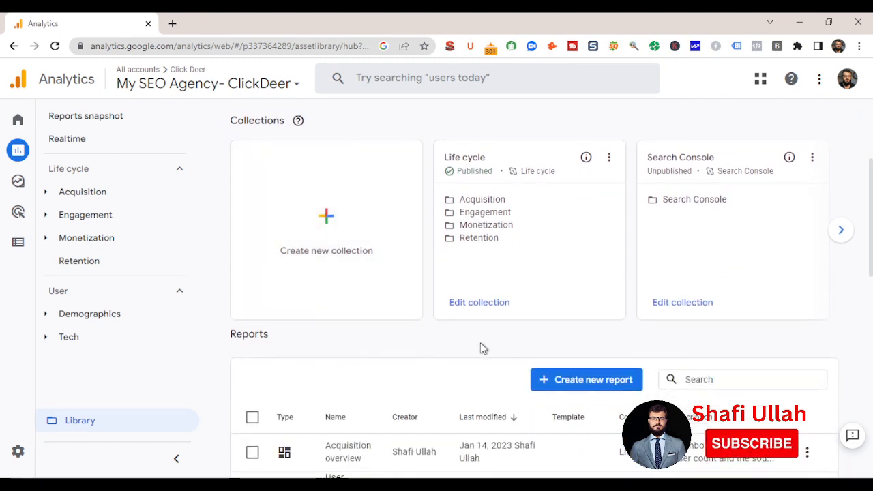
Create a new overview report and open the selection of cards for it
scroll(480, 347, down, 2)
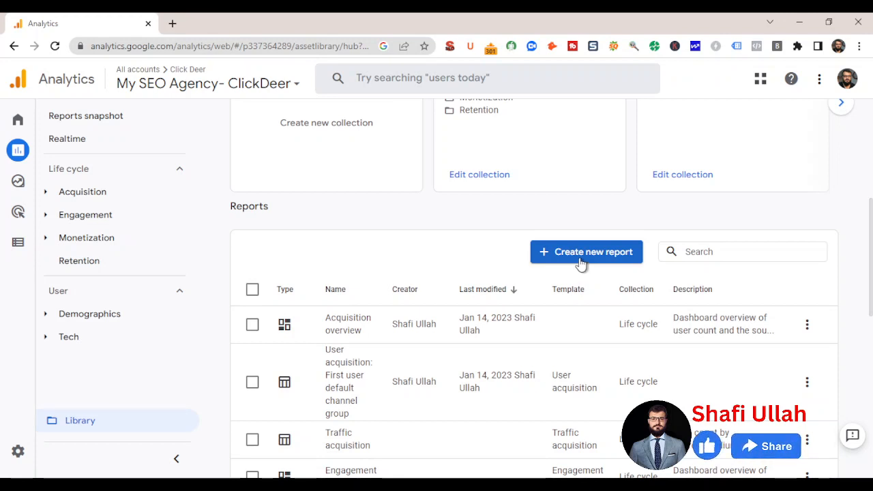
click(556, 258)
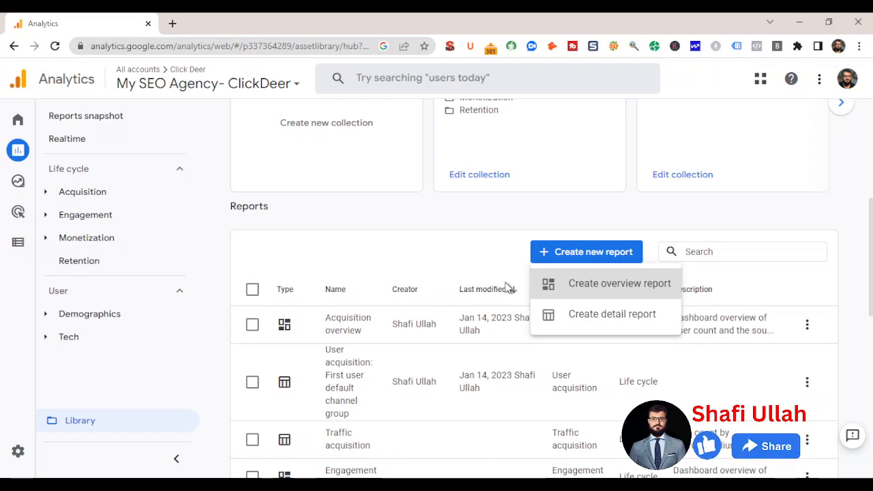
key(ctrl+f)
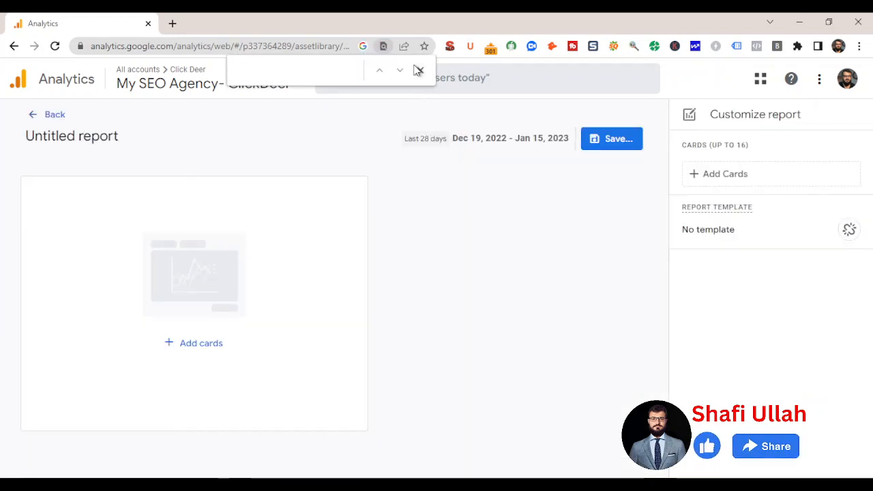
click(419, 72)
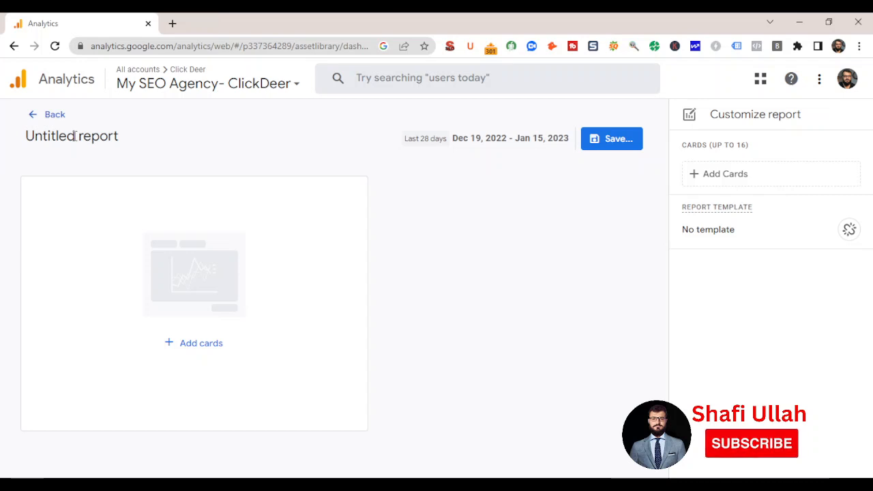
double_click(114, 139)
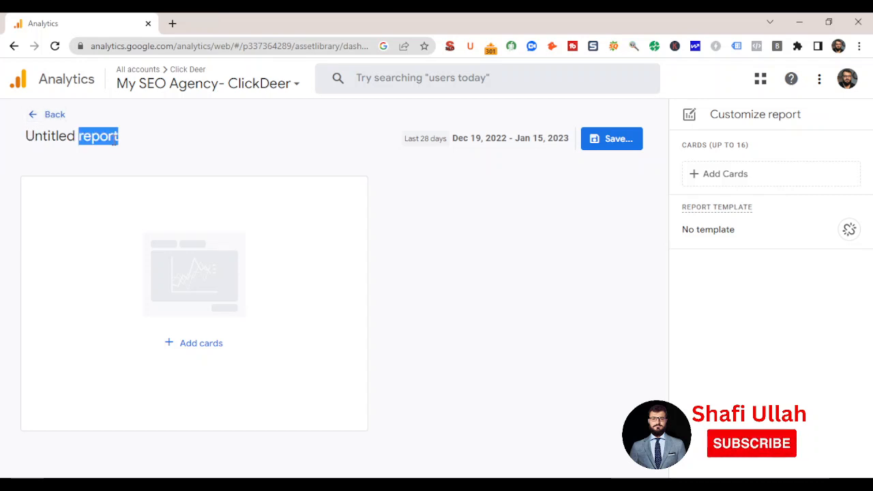
click(60, 145)
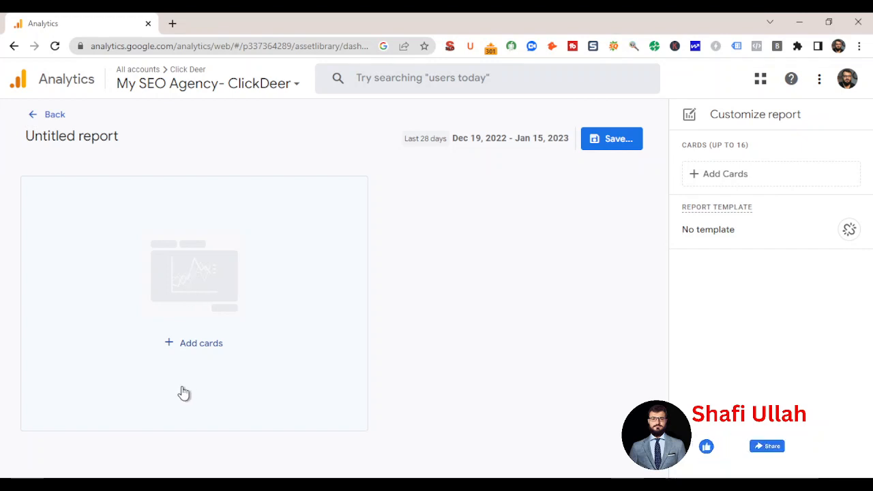
click(178, 349)
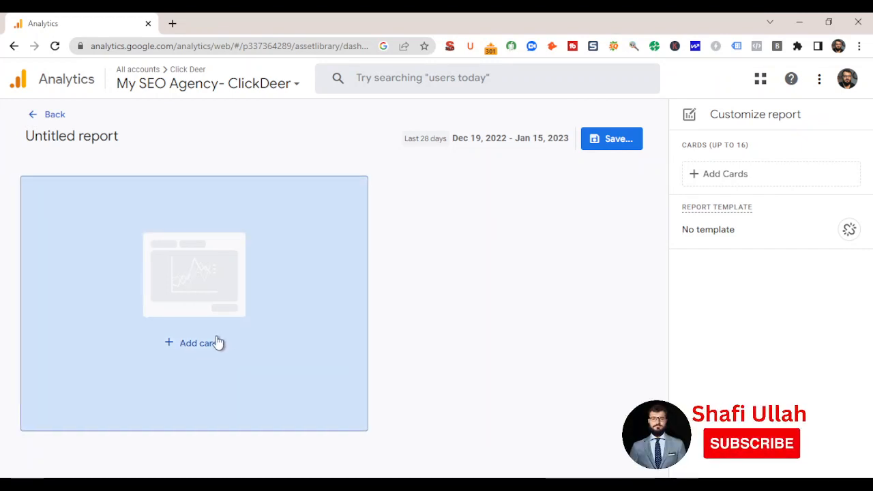
click(205, 343)
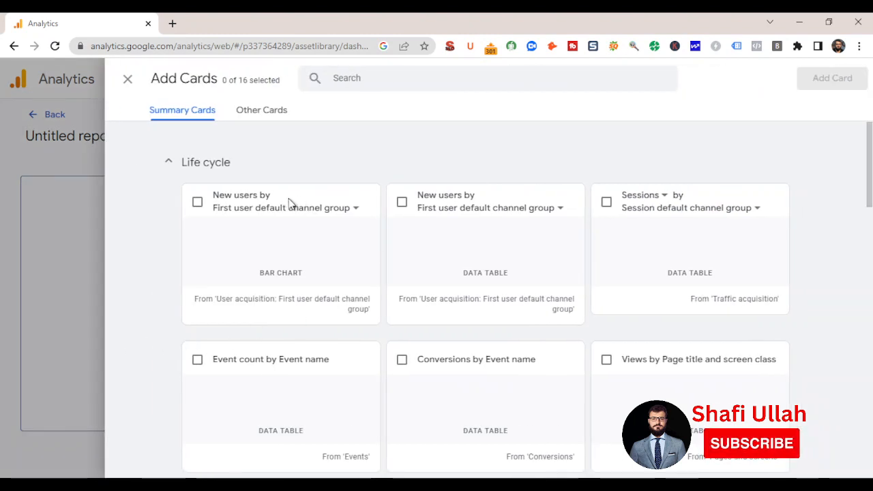
Examine the available summary cards in the Life cycle, Search Console and User groups
scroll(516, 318, down, 2)
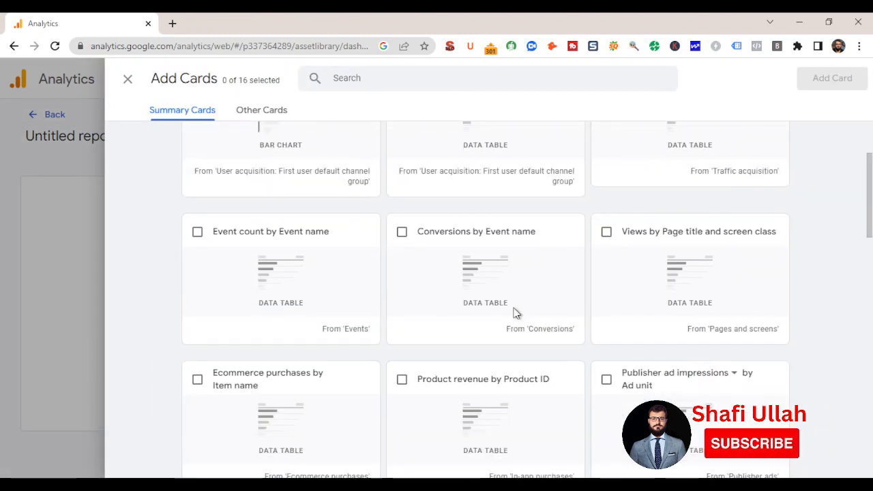
scroll(470, 267, up, 2)
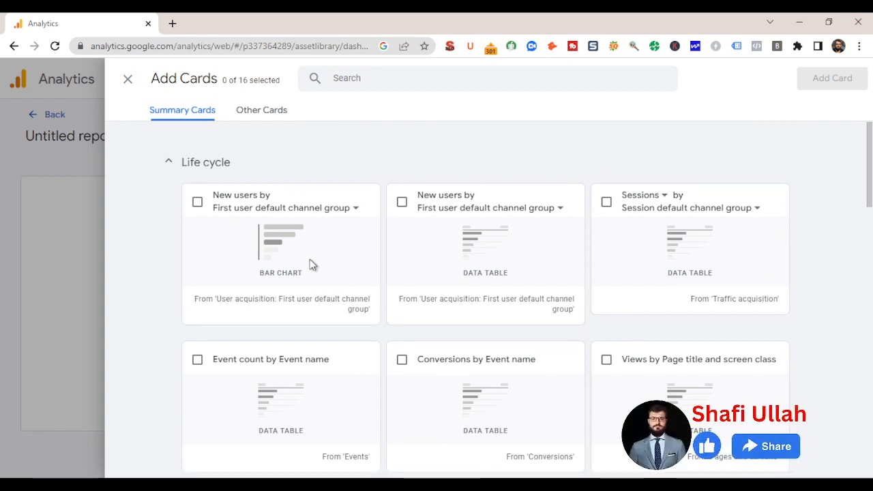
scroll(318, 267, down, 5)
scroll(273, 307, down, 3)
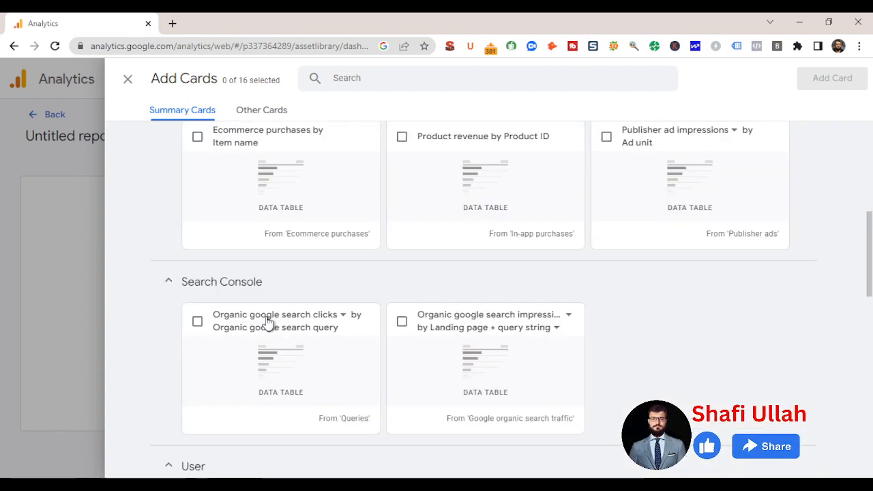
scroll(273, 280, down, 3)
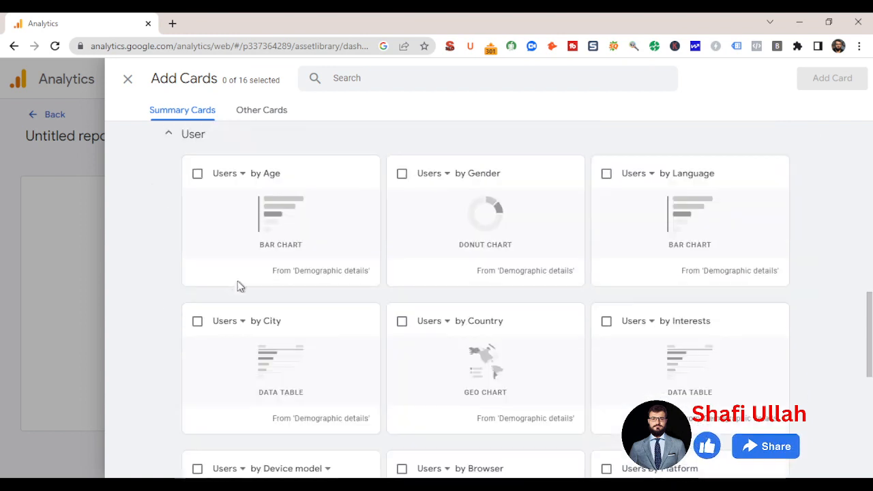
scroll(305, 269, down, 1)
scroll(307, 277, down, 5)
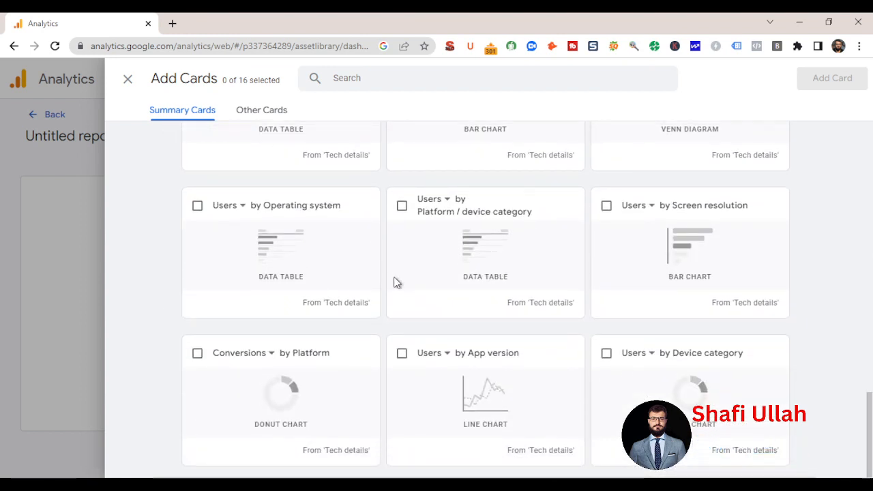
scroll(397, 281, up, 6)
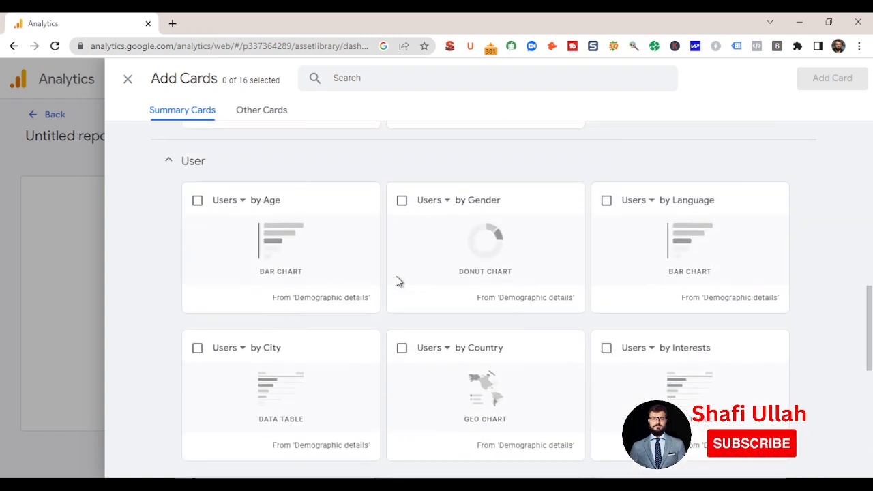
Add the bar chart summary card for new users by first user default channel group to the report
scroll(399, 280, up, 10)
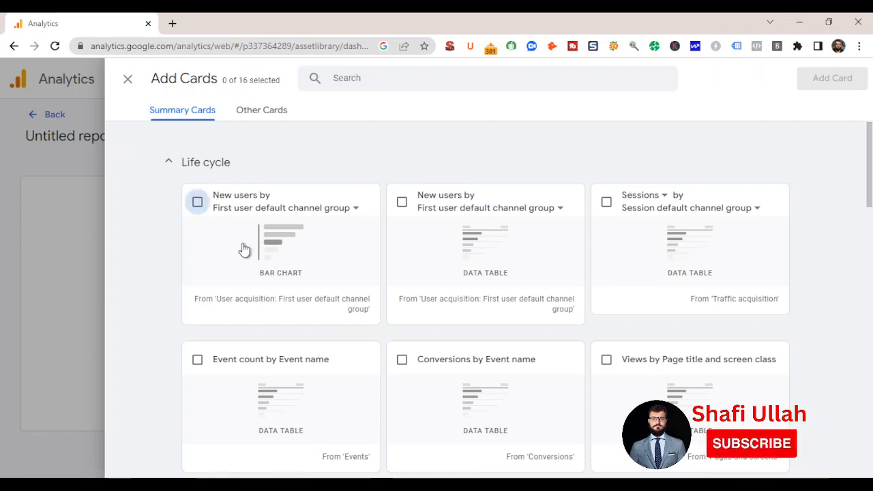
click(198, 202)
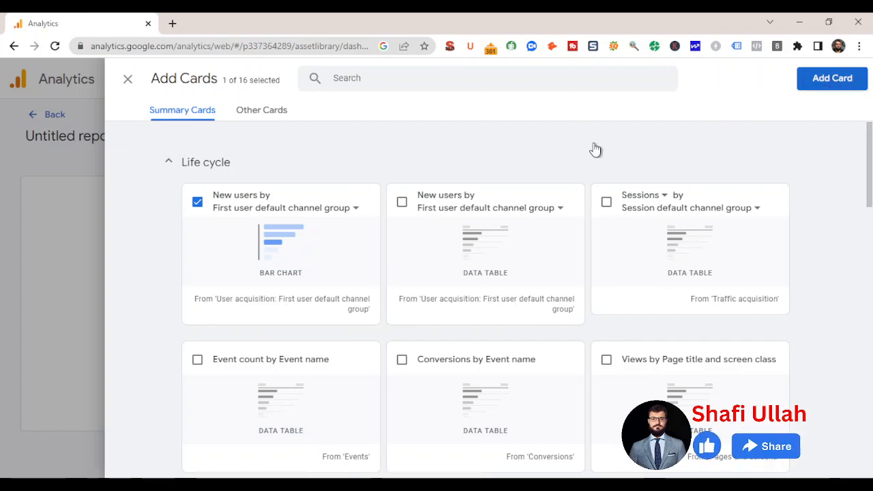
click(128, 266)
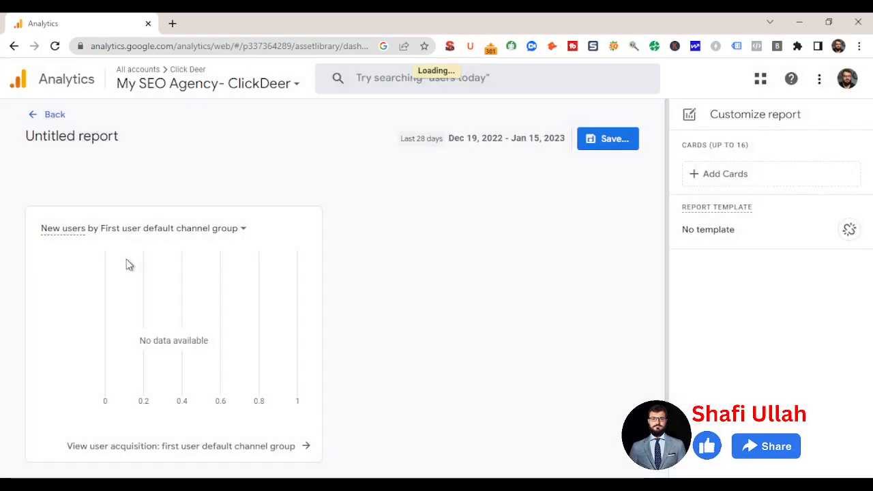
scroll(193, 242, down, 1)
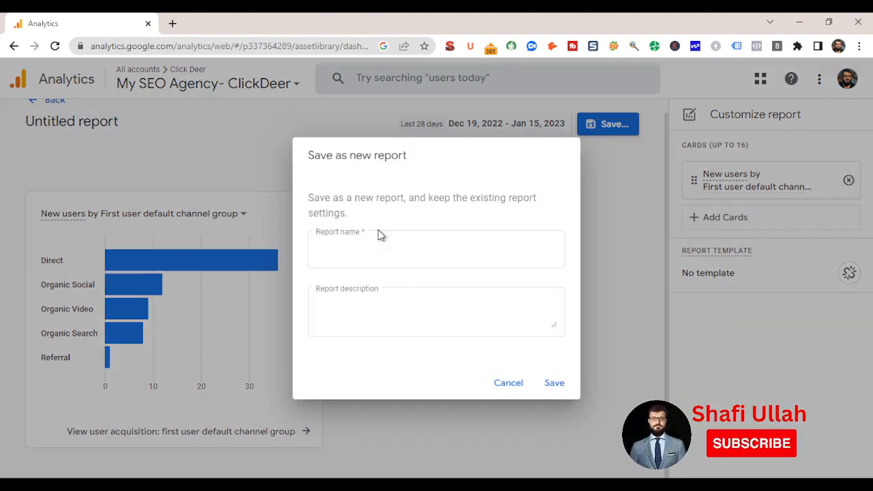
Save the customized overview report under the name "fg" with the description "dfdf"
click(379, 243)
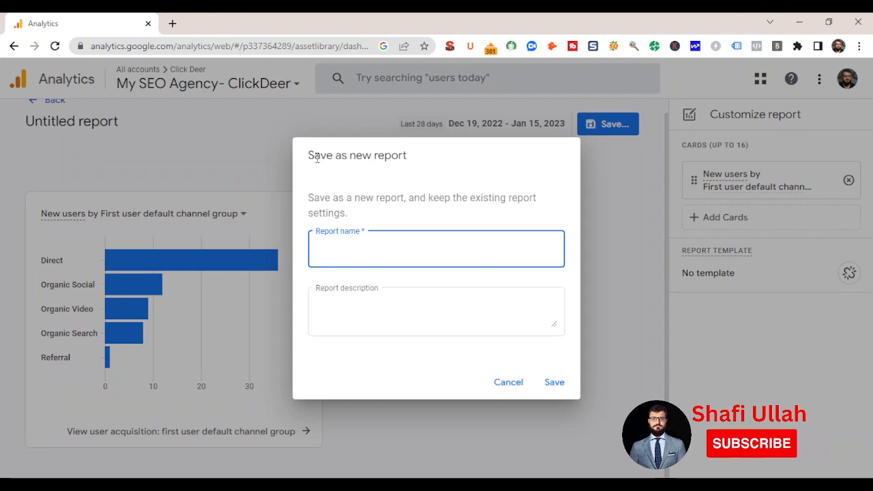
drag(309, 160, 428, 161)
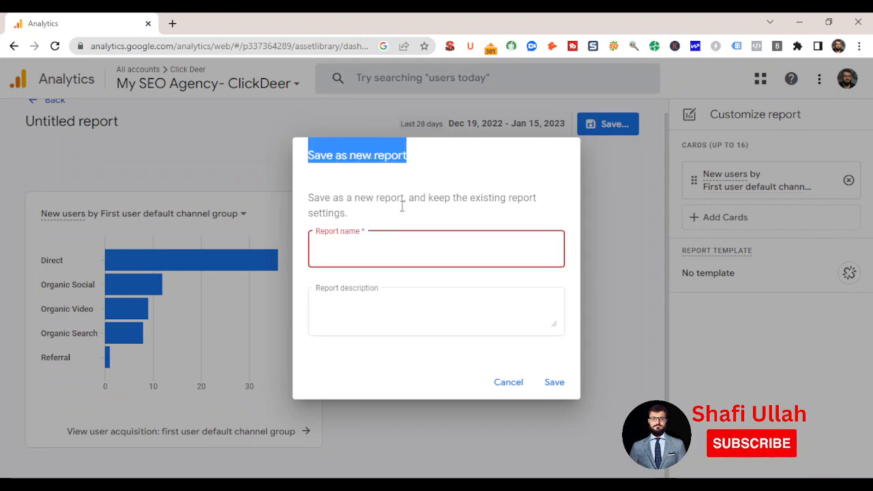
click(363, 252)
click(363, 252)
text(fg)
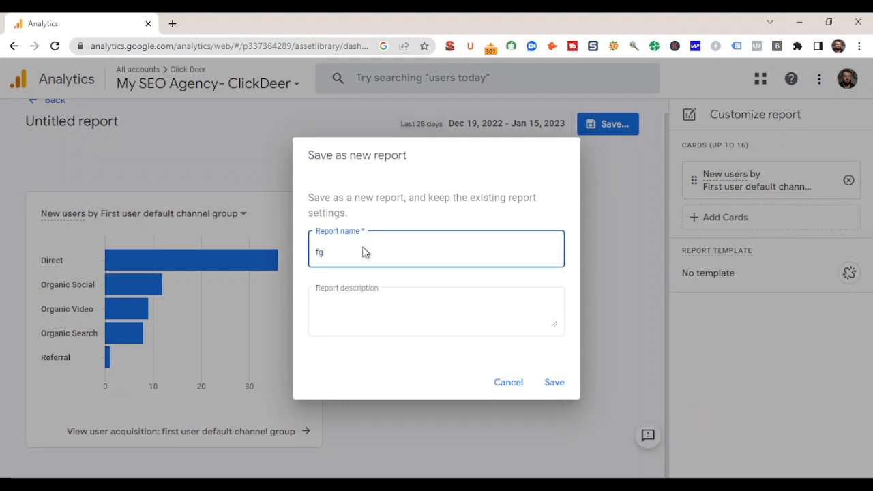
click(344, 300)
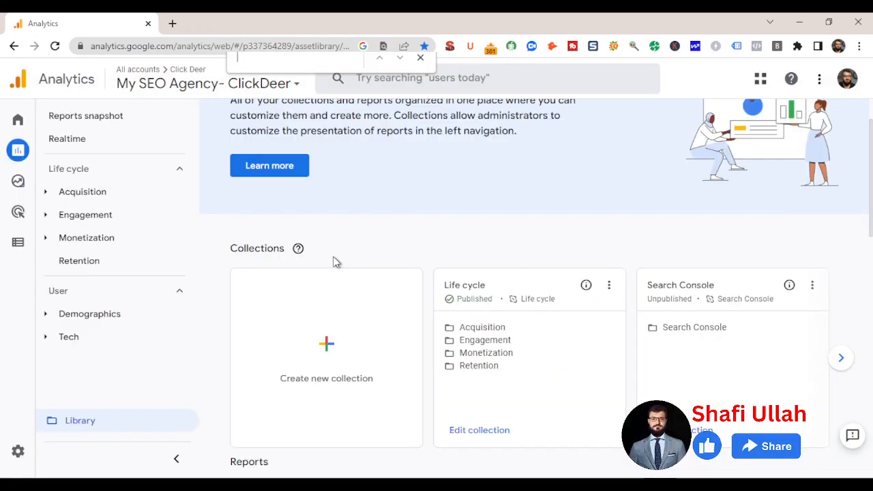
Dismiss the page search and select the fg report in the Library's report list
click(422, 72)
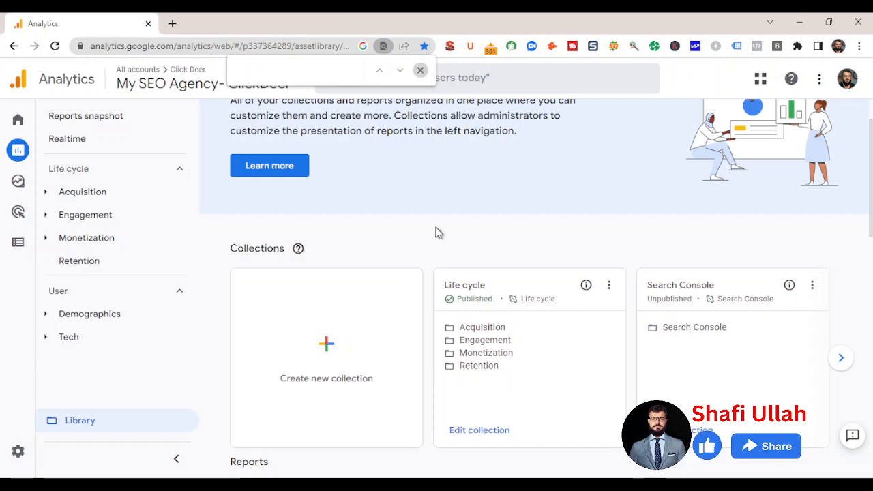
scroll(436, 236, down, 1)
scroll(418, 254, down, 4)
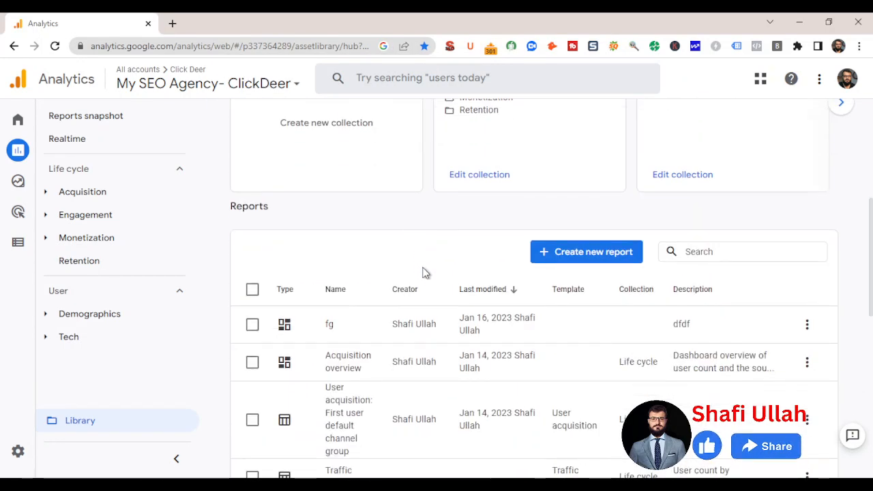
click(355, 334)
scroll(328, 321, down, 1)
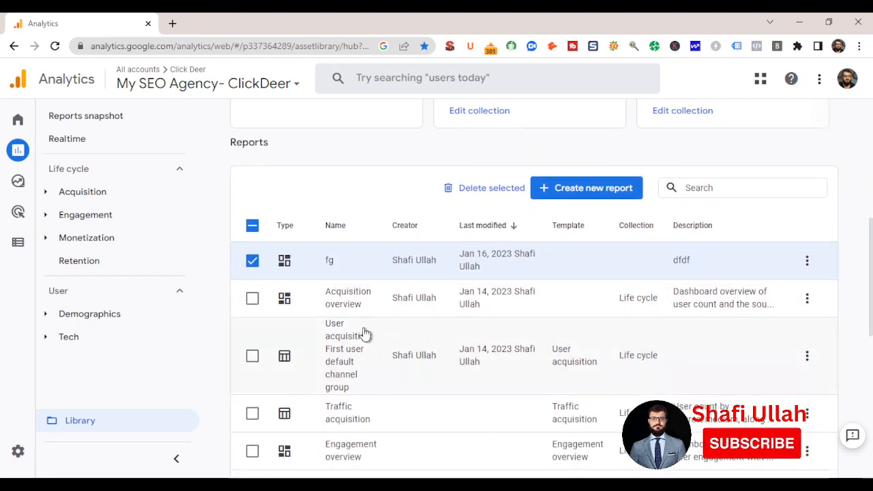
Examine the Library's report list and its collections, including Life cycle and Search Console
scroll(375, 330, down, 2)
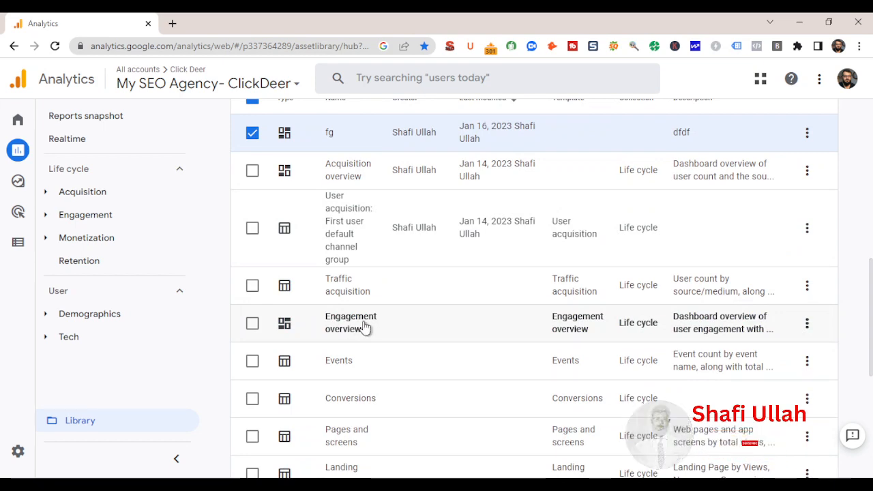
scroll(364, 349, up, 1)
scroll(338, 318, down, 1)
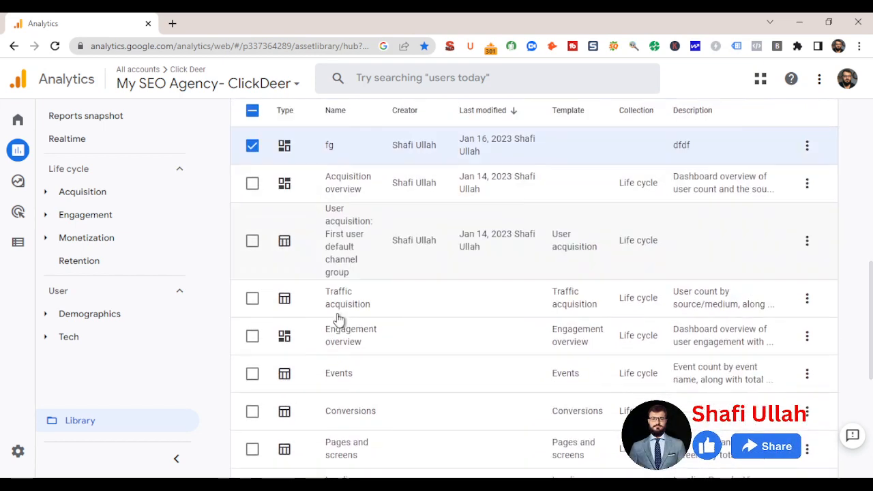
scroll(351, 350, up, 4)
scroll(352, 341, down, 4)
scroll(353, 341, up, 5)
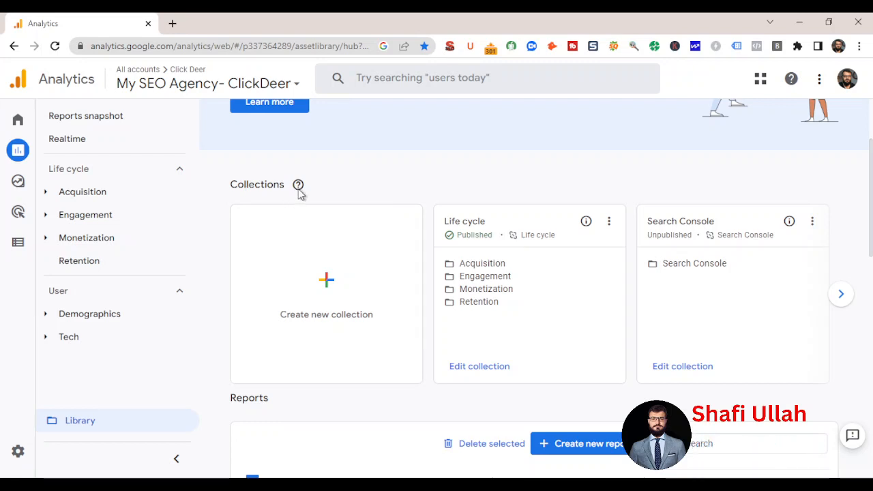
mouse_move(300, 193)
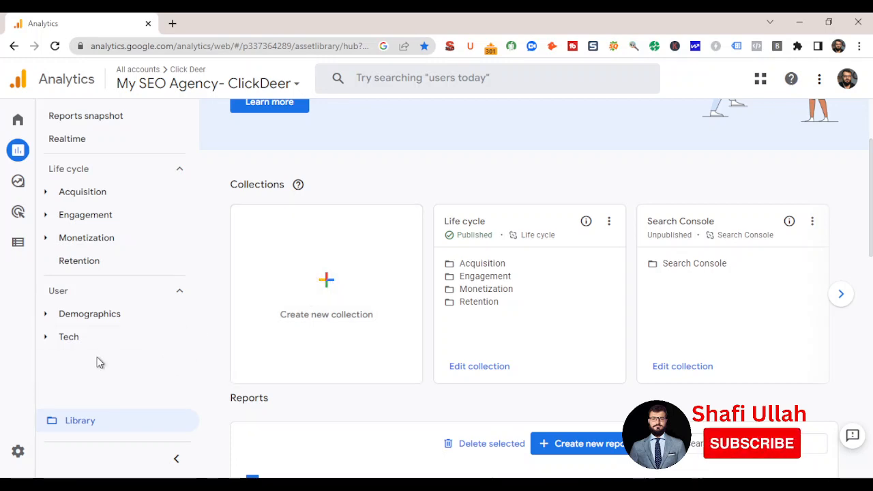
scroll(492, 293, down, 1)
scroll(493, 293, down, 4)
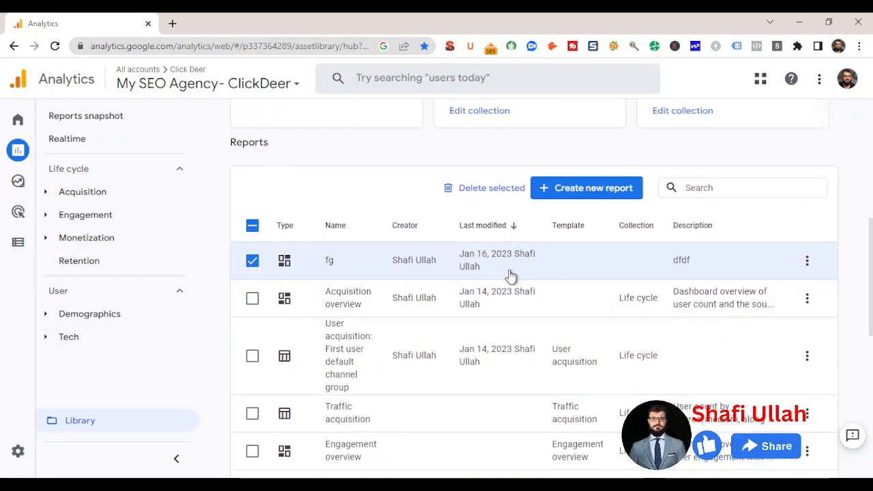
scroll(382, 286, down, 3)
scroll(353, 306, up, 6)
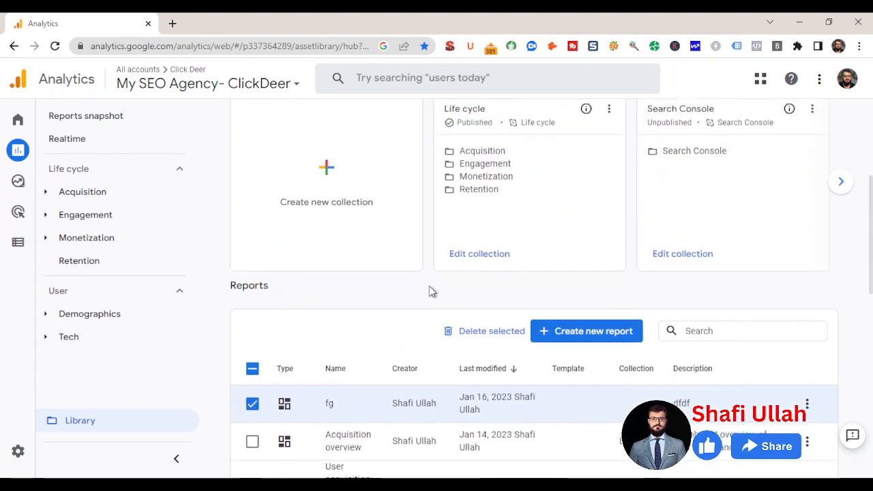
scroll(358, 307, down, 2)
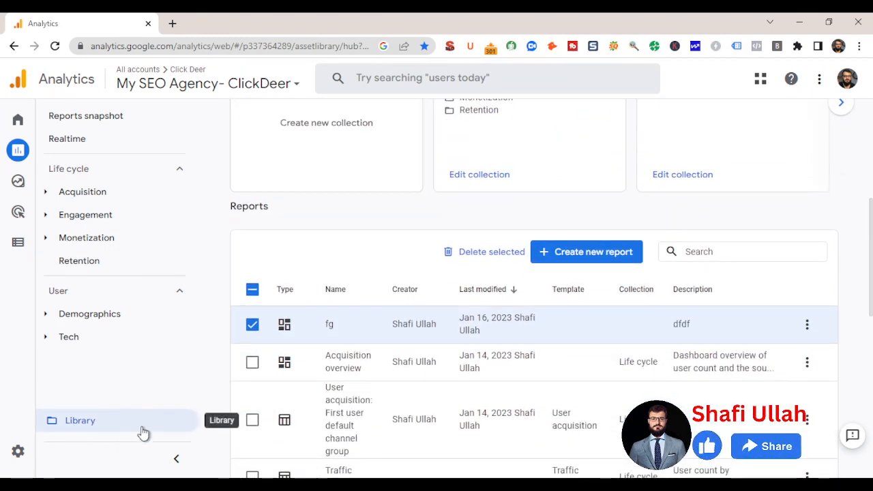
scroll(354, 272, up, 2)
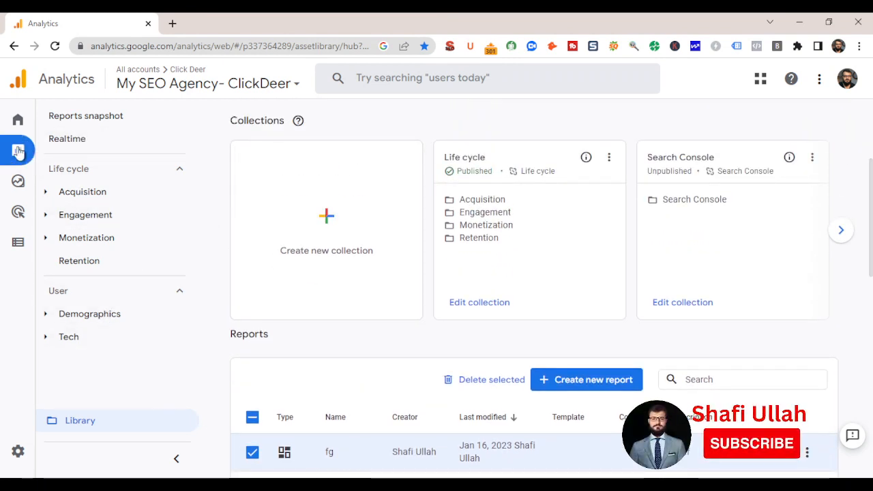
Open the Explorations page from the main navigation
mouse_move(19, 146)
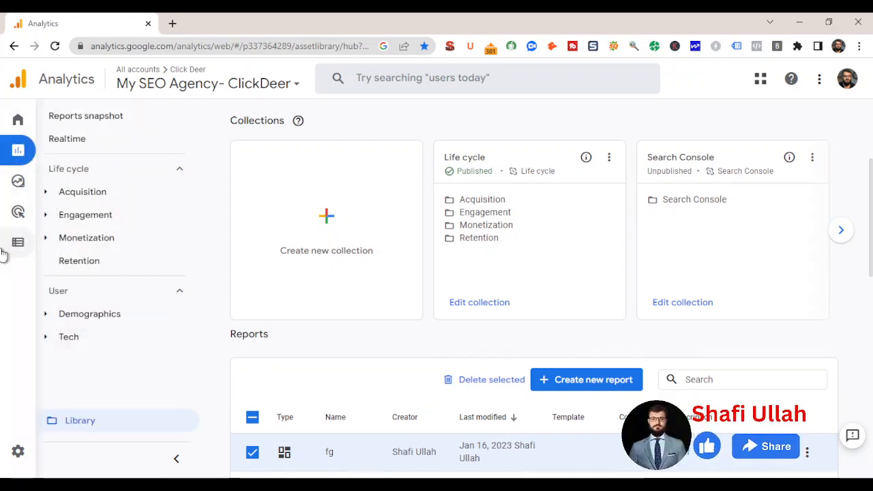
mouse_move(7, 250)
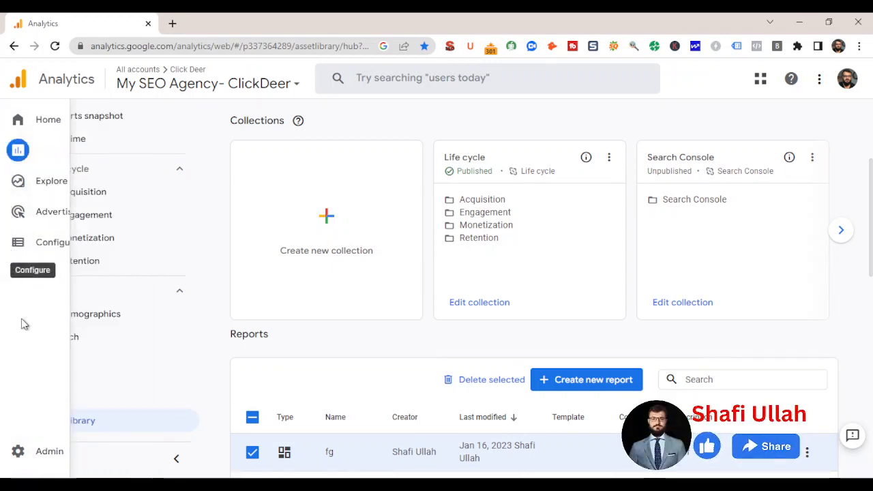
click(51, 188)
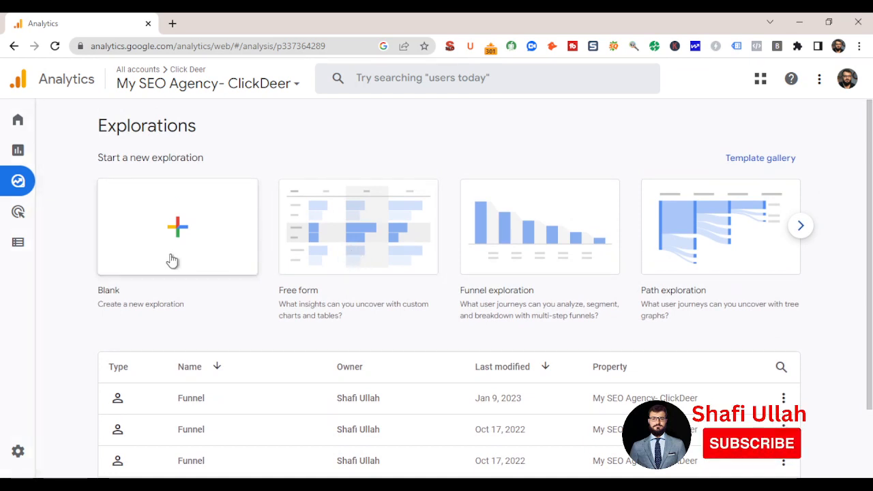
Examine the exploration templates from Blank through User lifetime and the list of saved explorations
scroll(334, 345, down, 1)
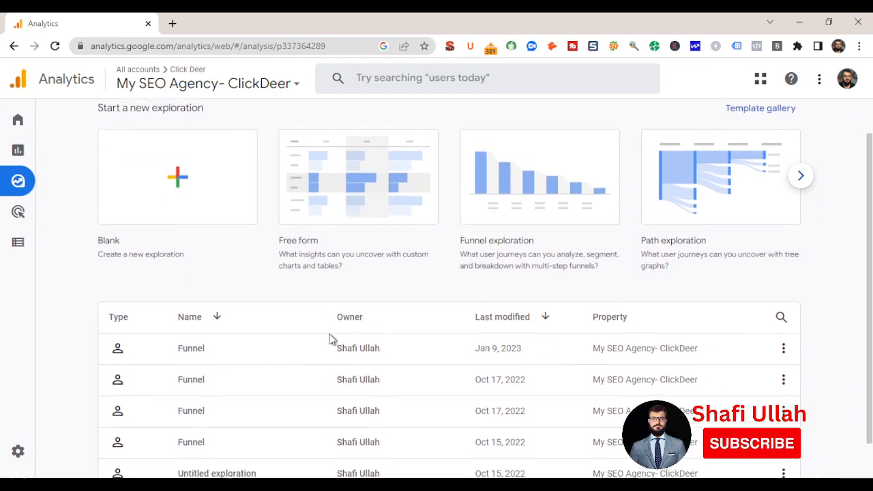
scroll(331, 338, up, 1)
scroll(331, 340, down, 1)
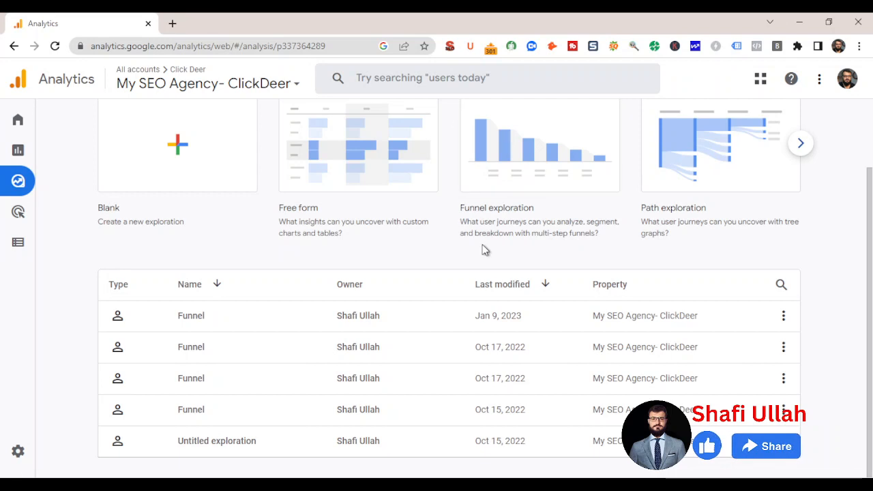
scroll(486, 269, up, 2)
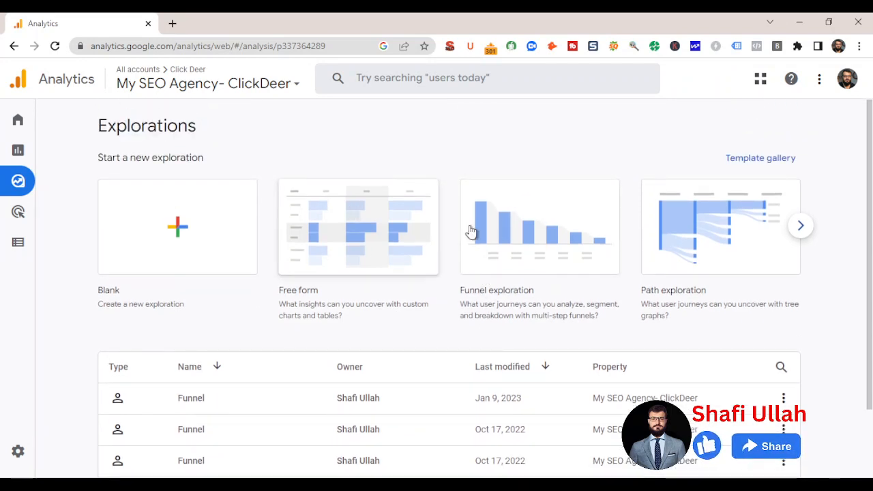
click(801, 226)
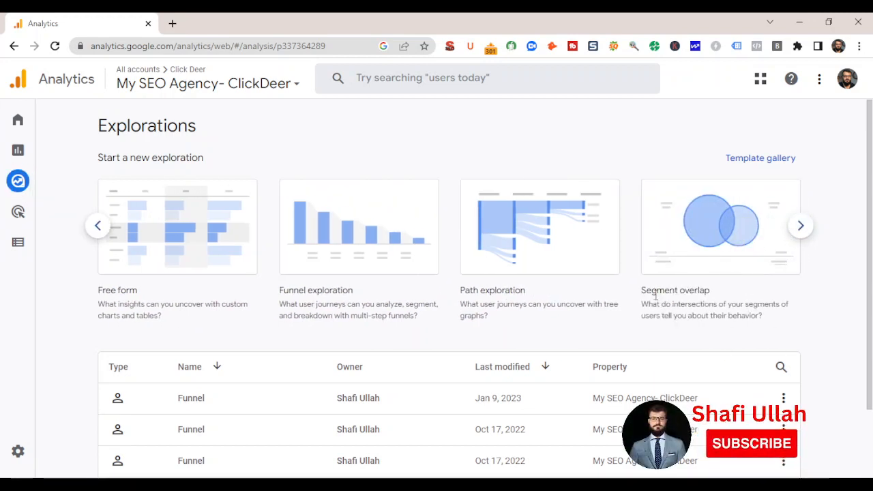
click(801, 225)
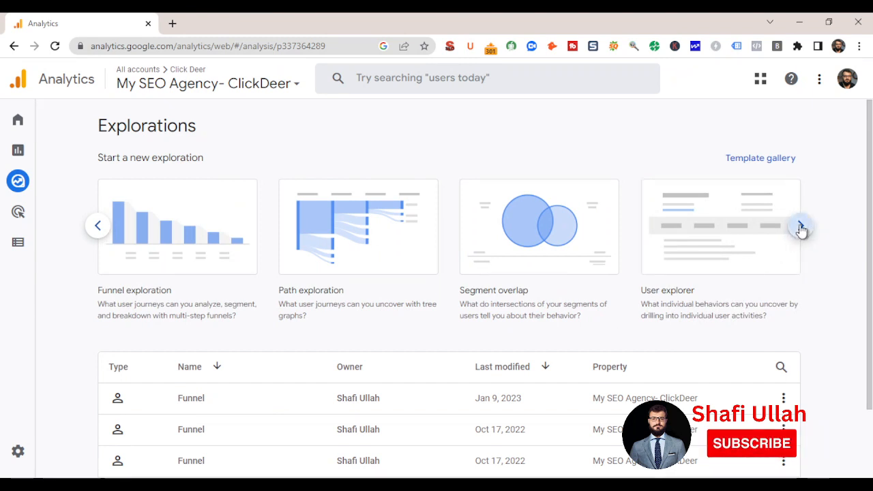
click(800, 227)
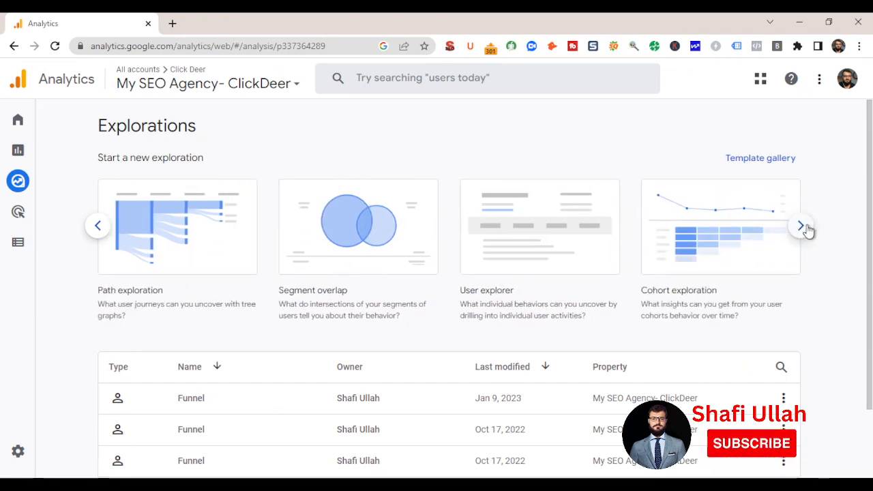
click(800, 226)
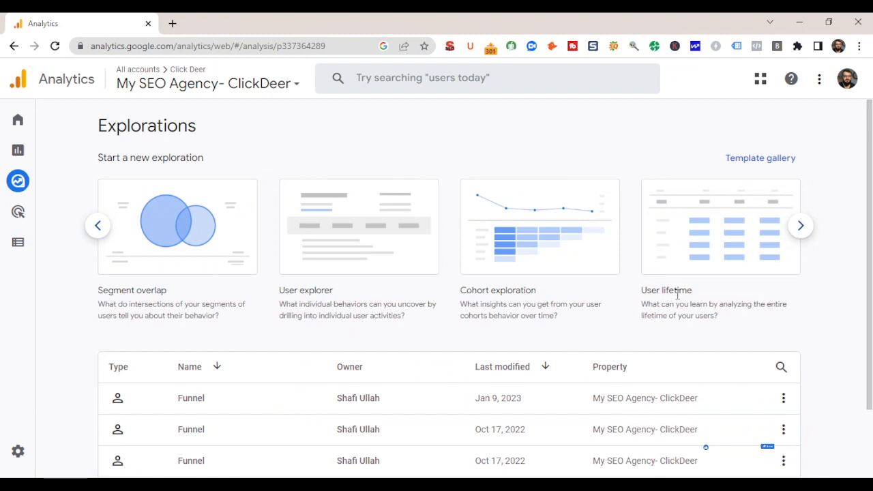
click(98, 226)
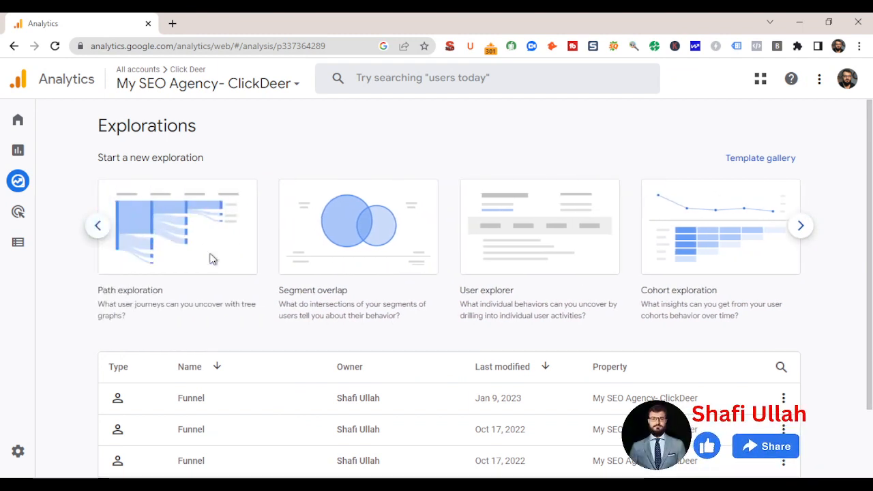
click(95, 234)
click(96, 231)
click(96, 230)
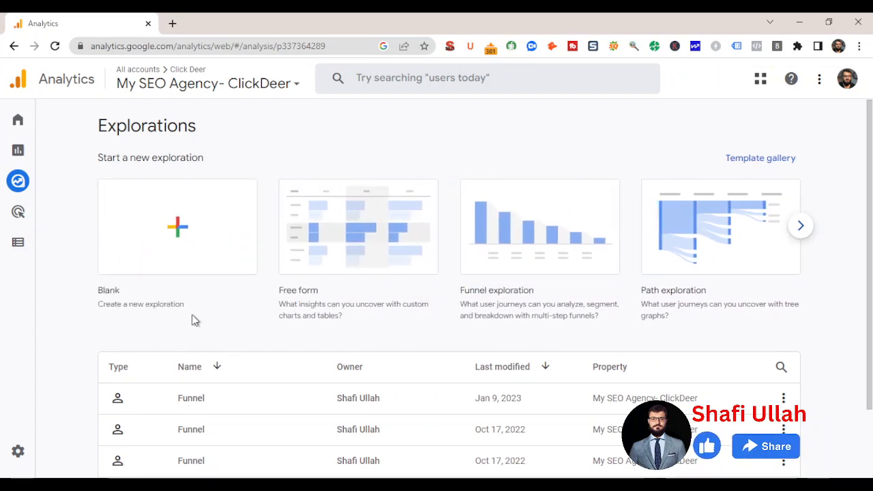
scroll(259, 338, down, 2)
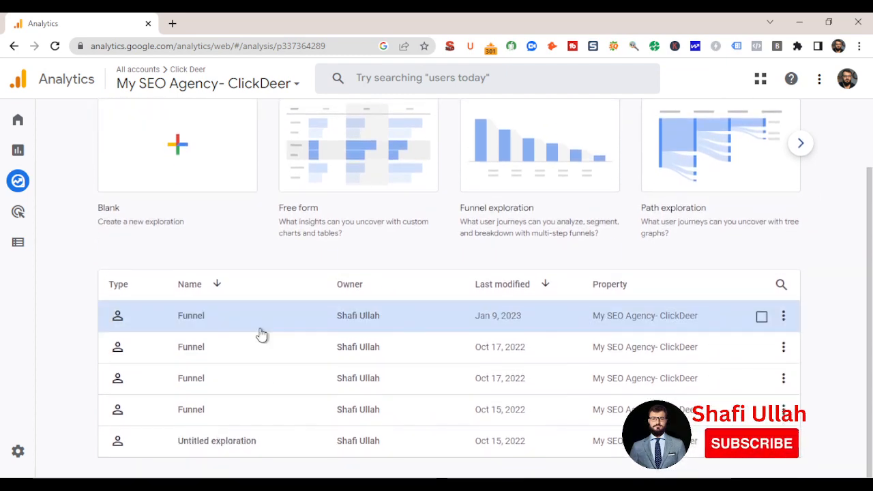
scroll(261, 334, up, 2)
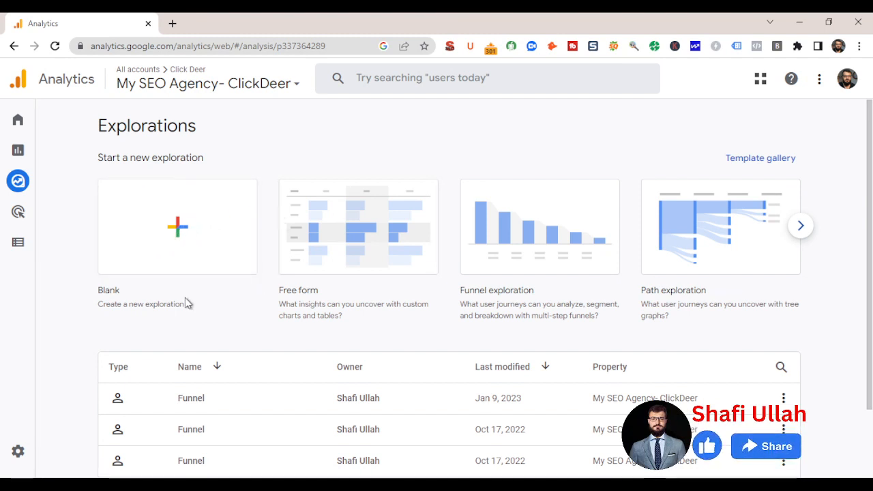
Create a blank exploration and examine its segment, row and column settings
click(174, 238)
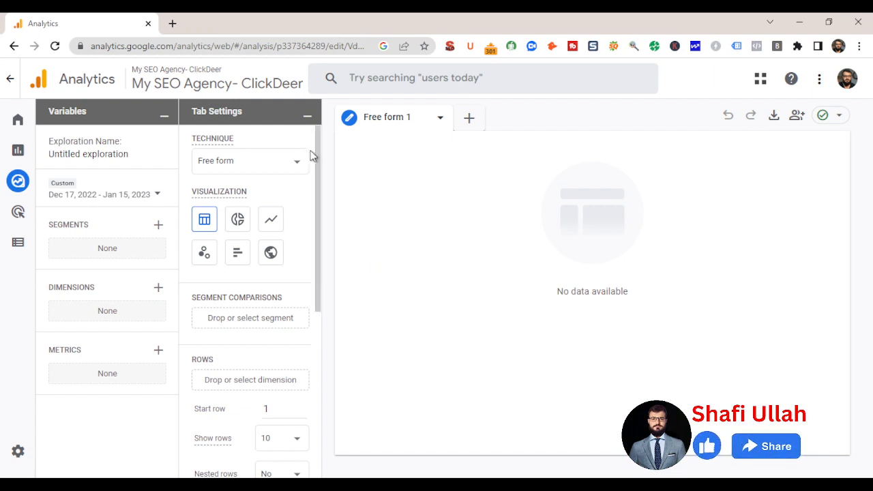
drag(318, 186, 323, 263)
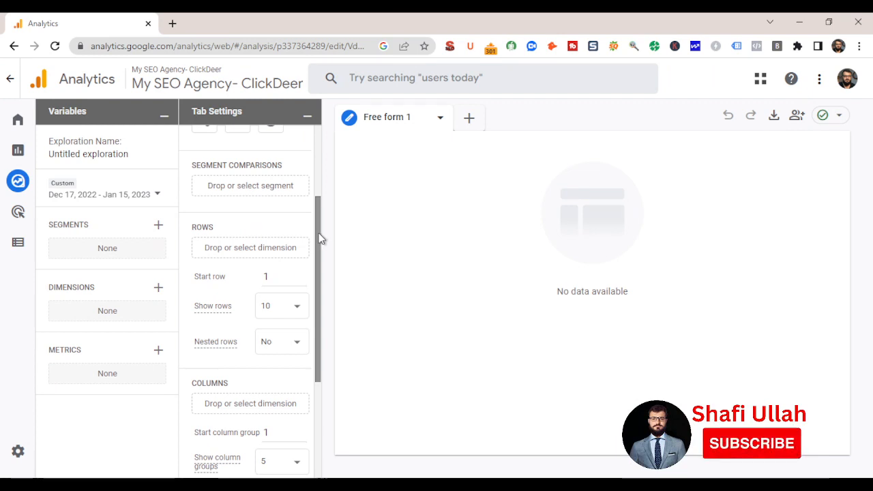
Rename the untitled exploration as Funnel
scroll(320, 247, down, 3)
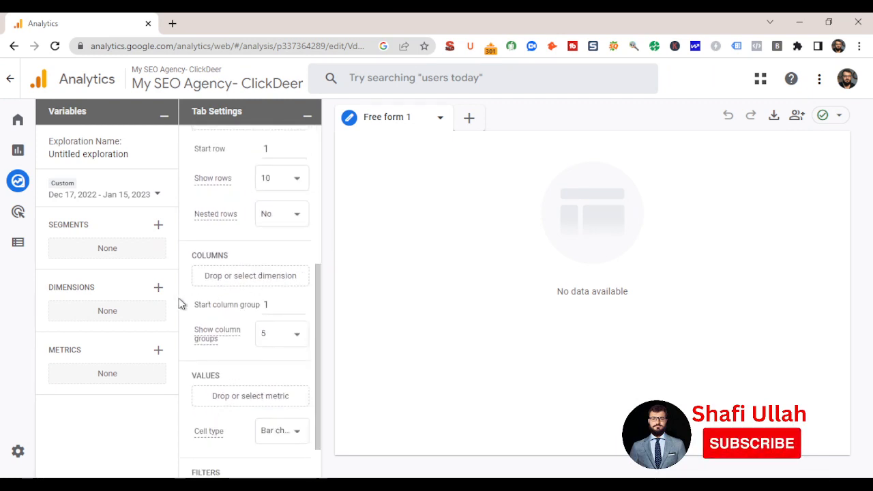
triple_click(88, 156)
click(88, 157)
triple_click(88, 157)
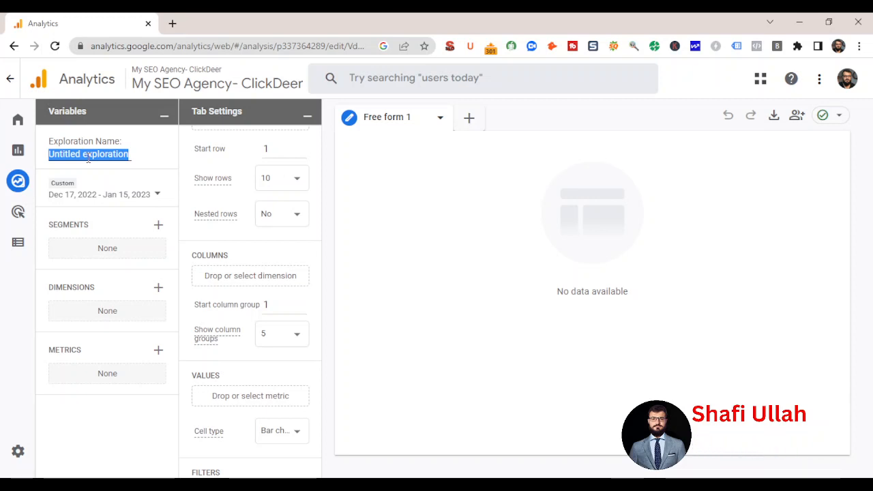
text(Funnel)
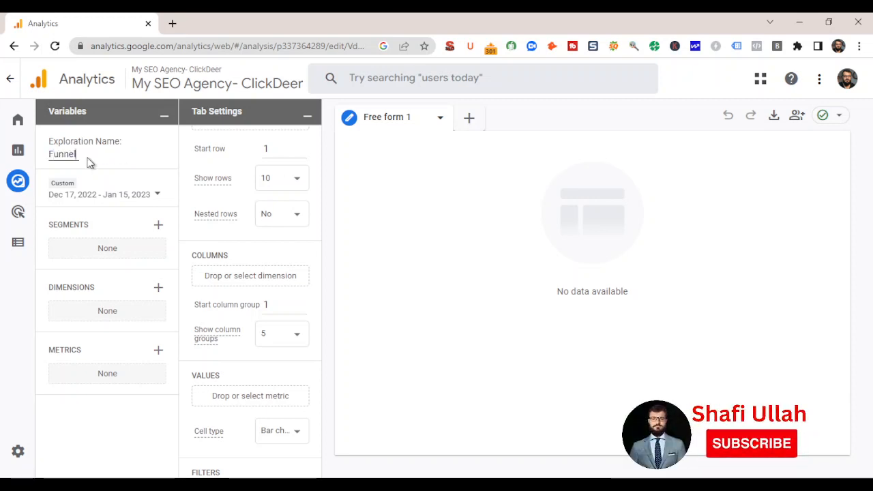
Look over the date range presets and calendar of the exploration, then close them without choosing a range
click(93, 197)
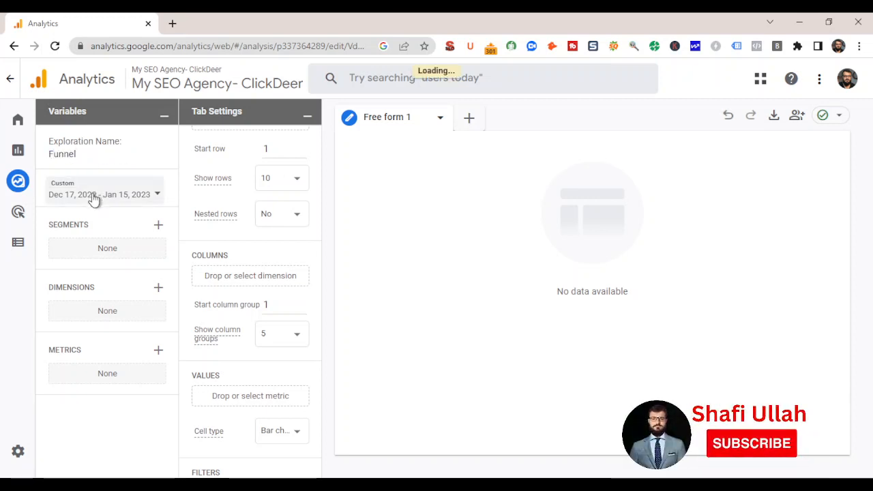
click(122, 201)
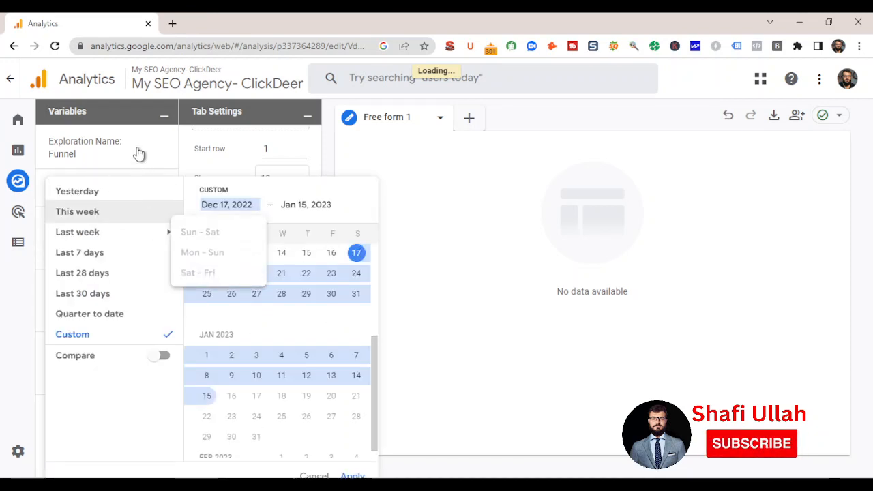
click(416, 189)
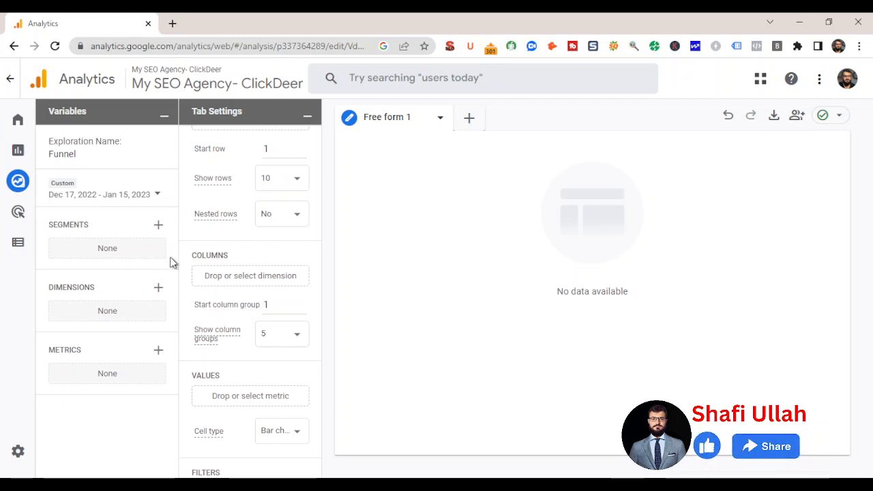
Switch the free-form visualization from the table to the scatter plot
scroll(238, 128, up, 2)
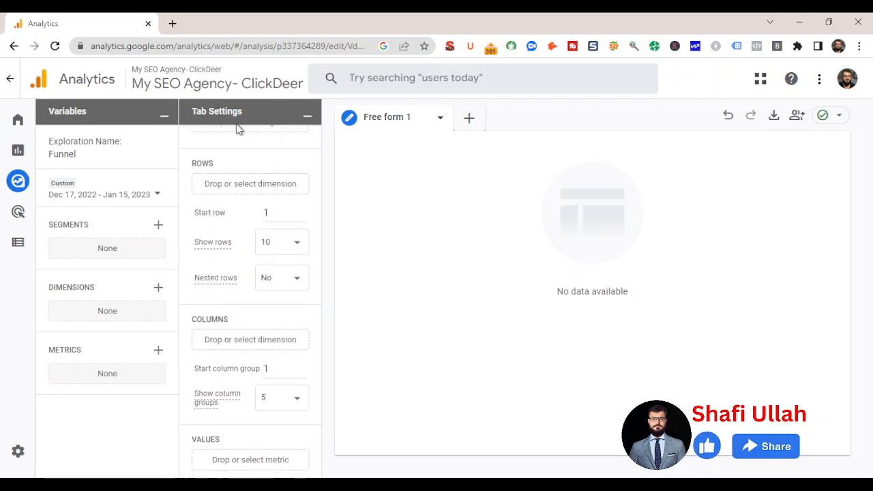
scroll(253, 248, down, 1)
scroll(253, 240, up, 4)
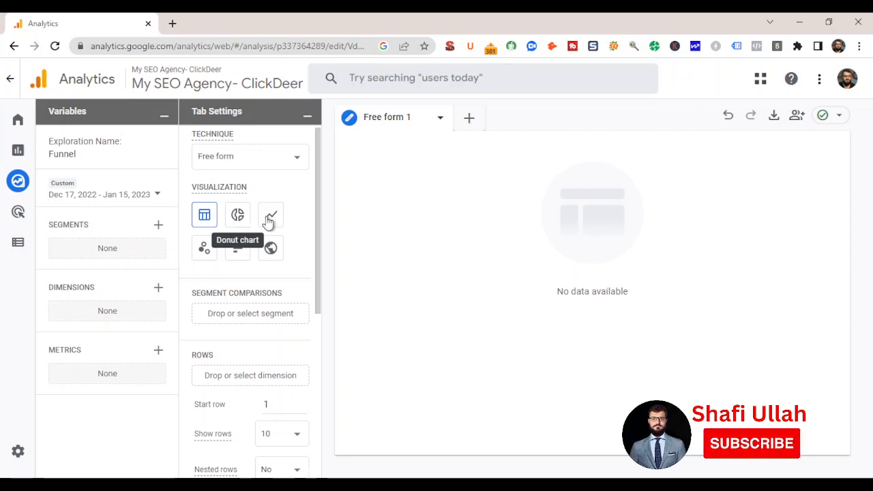
click(205, 248)
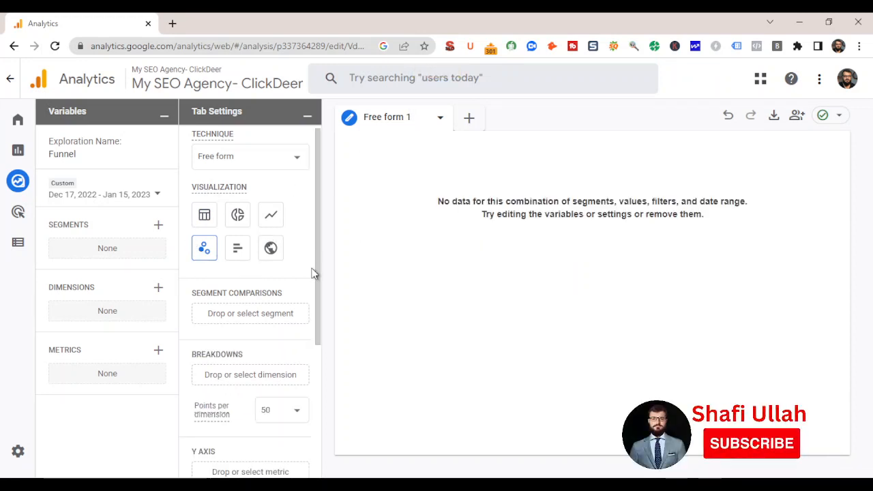
scroll(303, 286, down, 1)
scroll(171, 256, up, 1)
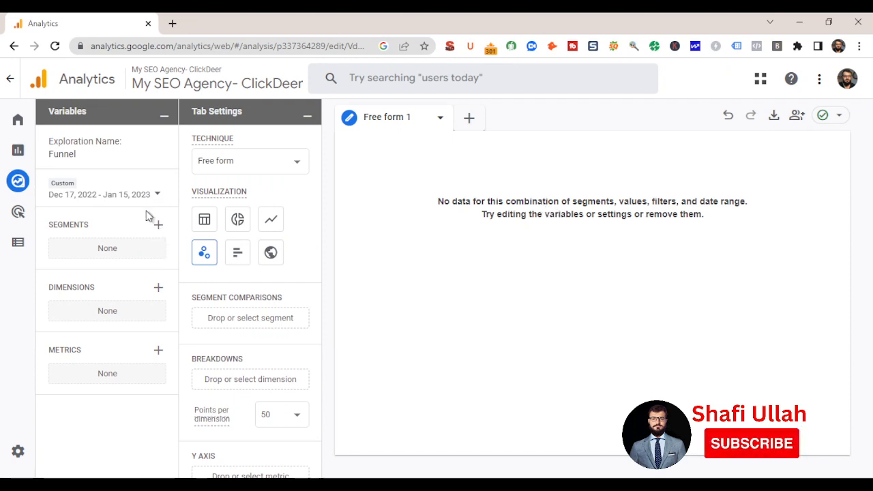
Build an event segment without conditions and save and apply it to the exploration
click(151, 225)
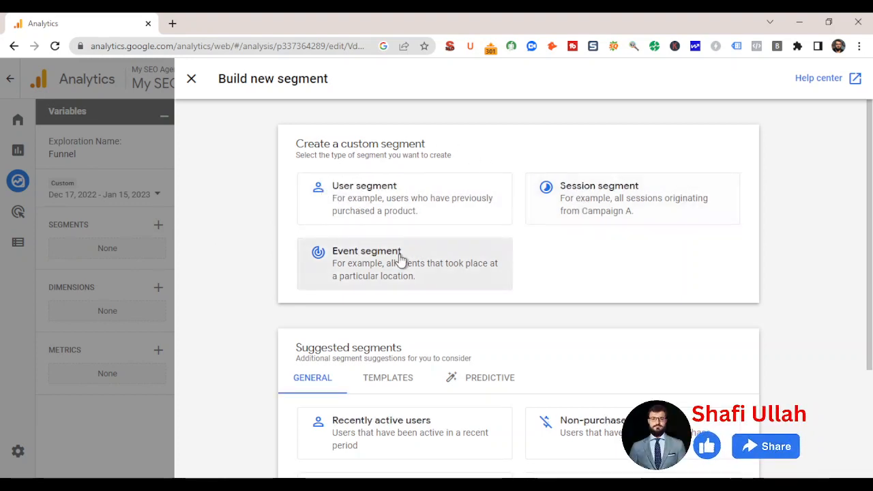
click(316, 271)
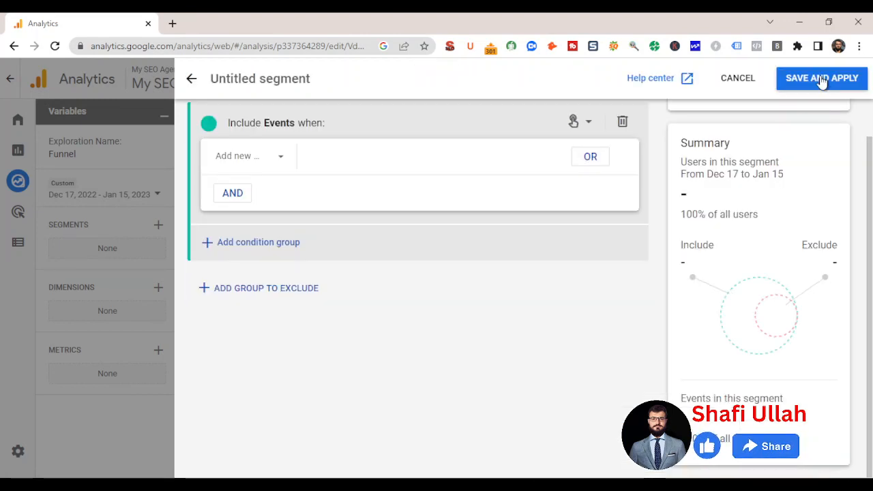
click(821, 78)
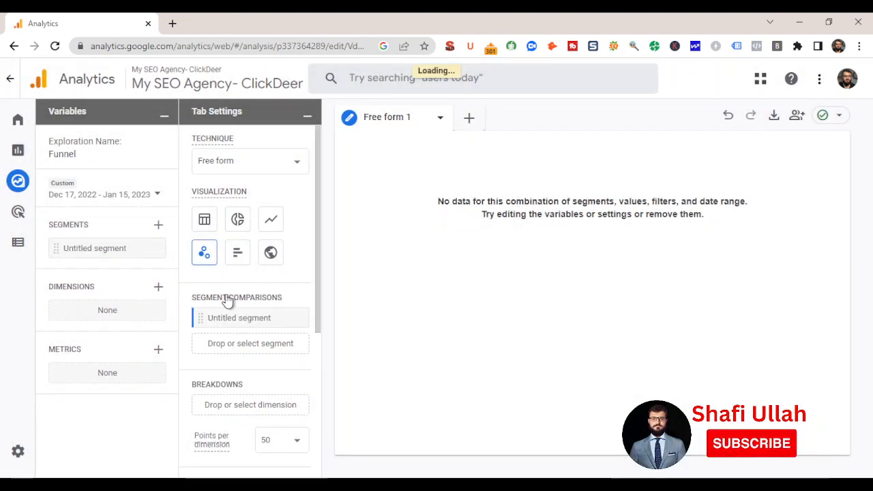
scroll(226, 290, down, 1)
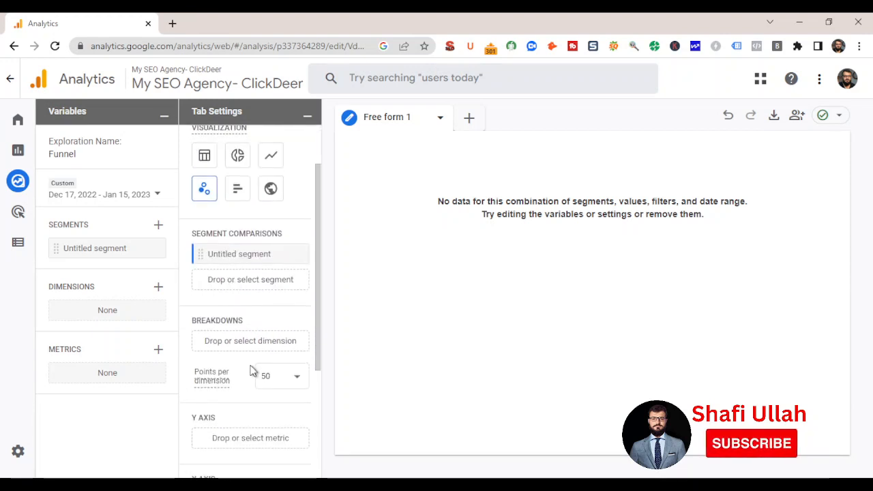
scroll(253, 376, down, 3)
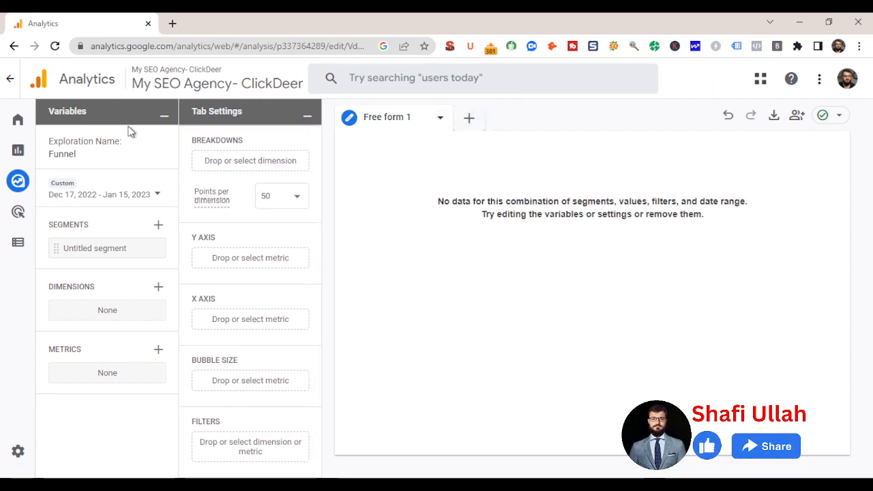
Examine the techniques offered for a new tab and the options of the Free form 1 tab
click(469, 118)
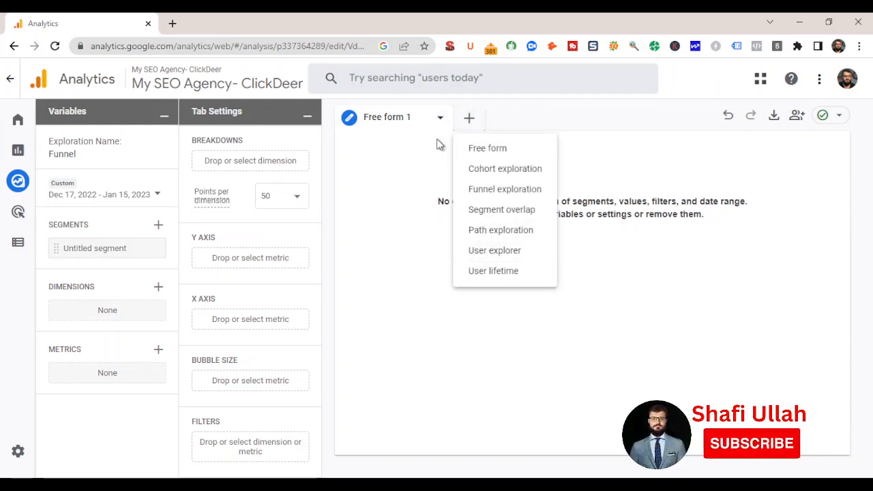
click(439, 119)
click(438, 118)
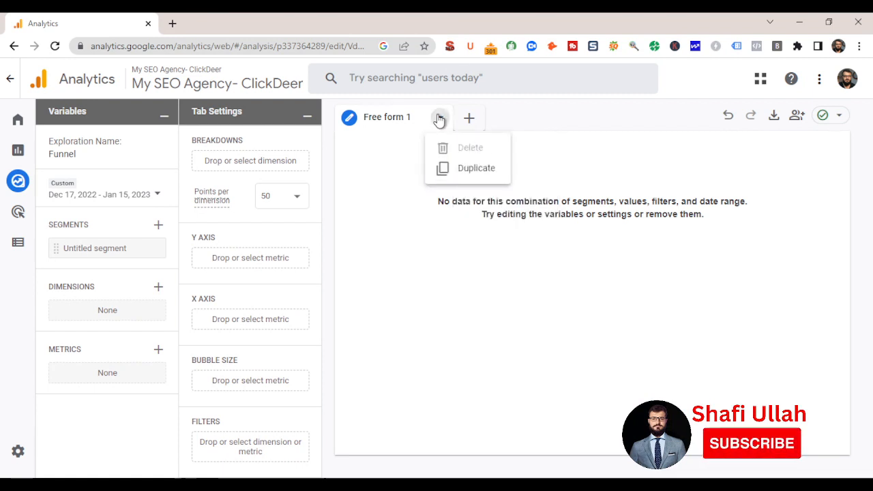
click(412, 171)
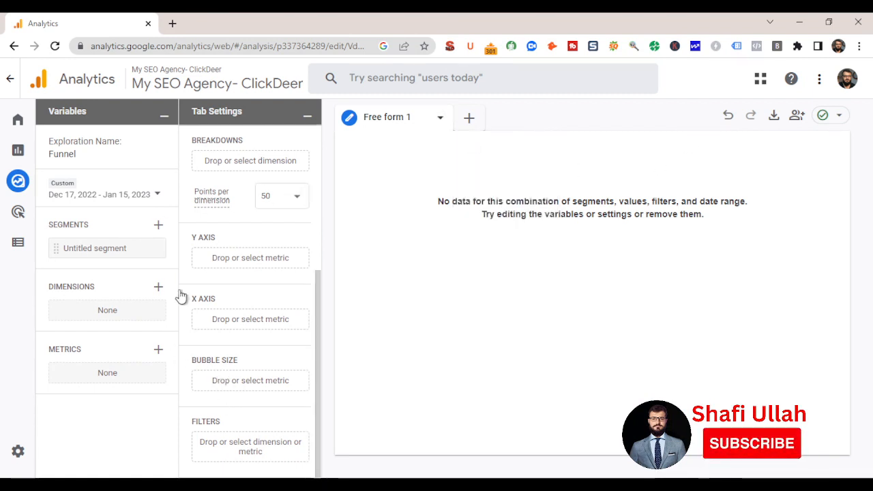
scroll(283, 198, up, 4)
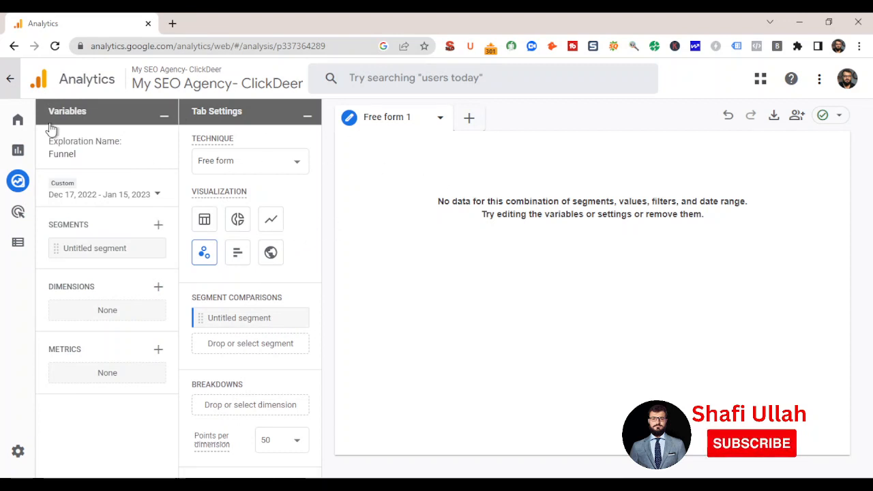
Return to the Explorations page and create an exploration from the Funnel exploration template
click(10, 78)
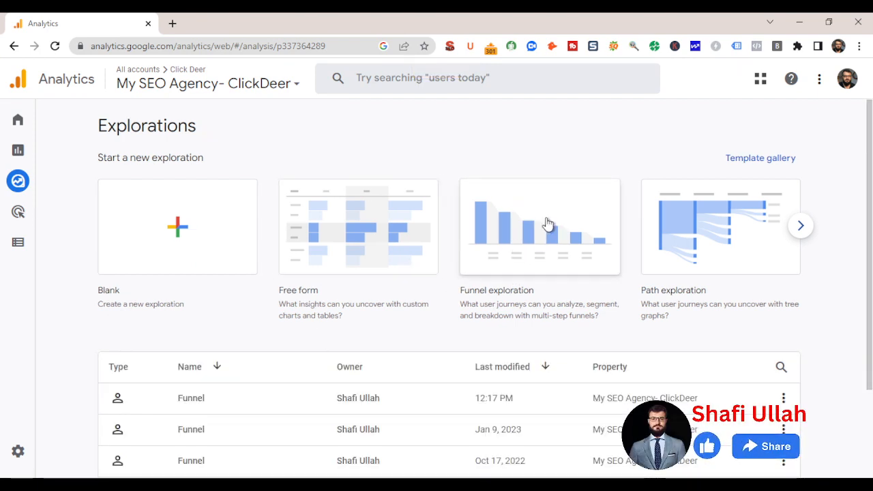
click(511, 230)
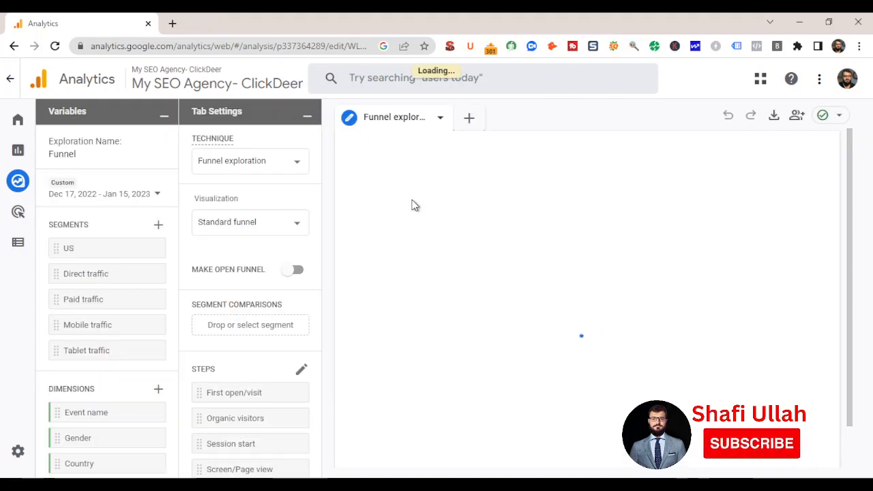
Examine the funnel's settings, its step chart and the device category table from First open/visit to Purchase
scroll(233, 265, down, 1)
scroll(233, 259, up, 1)
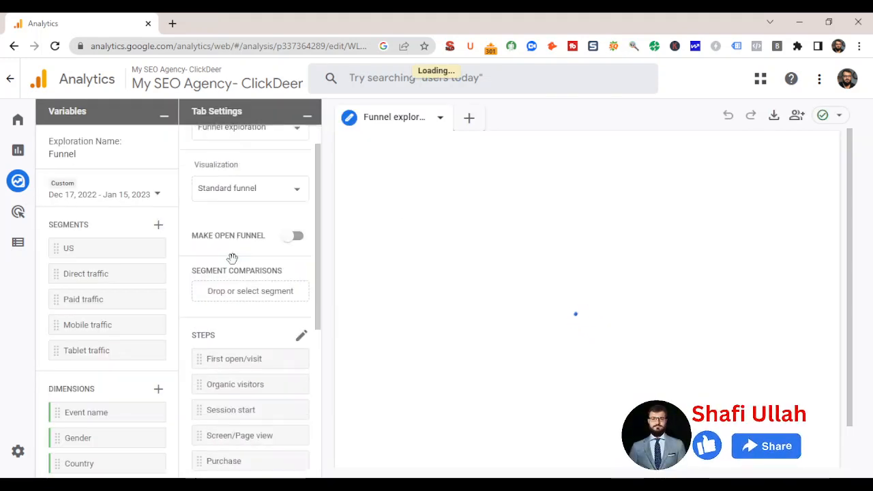
scroll(233, 259, down, 2)
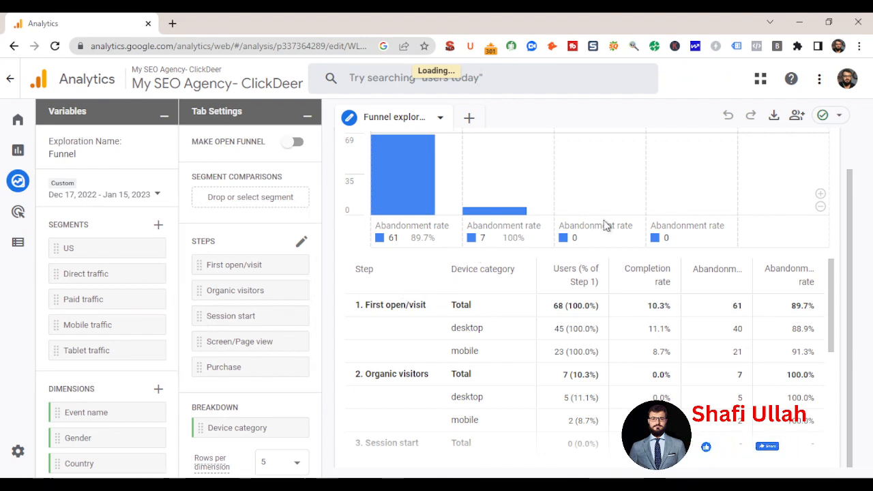
scroll(824, 291, up, 1)
scroll(570, 209, down, 1)
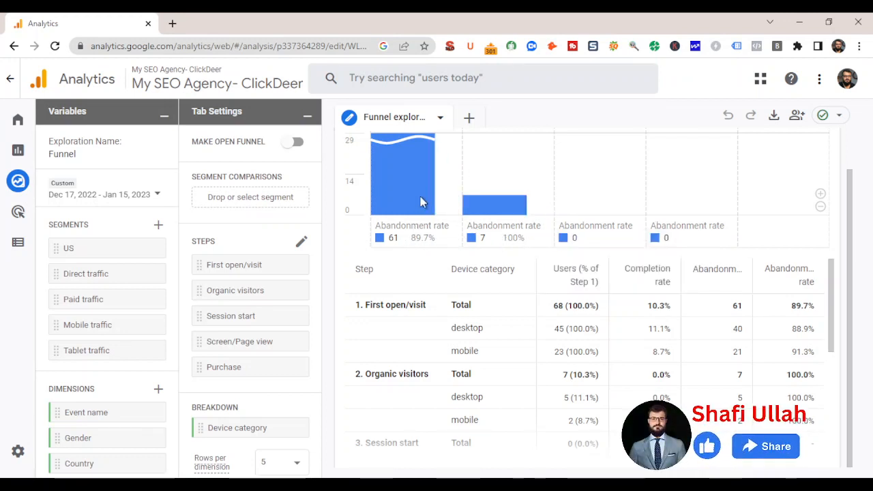
mouse_move(418, 159)
scroll(419, 164, up, 1)
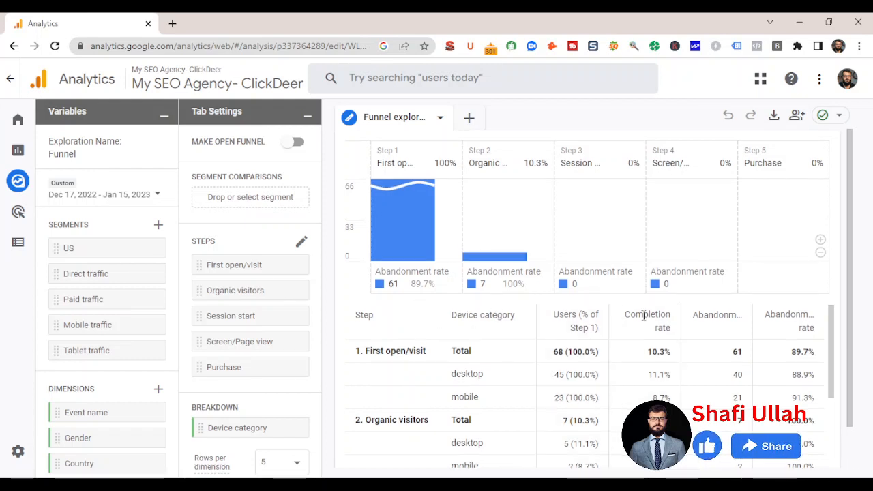
scroll(812, 300, down, 1)
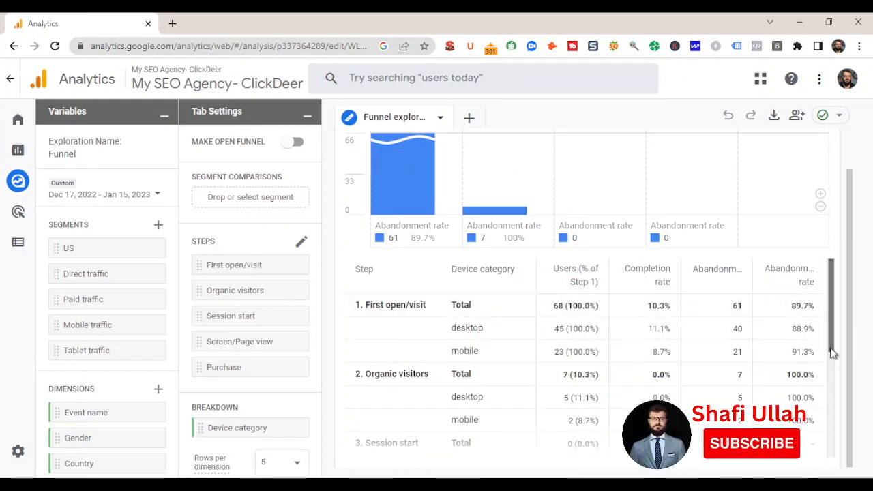
scroll(832, 361, down, 1)
scroll(831, 365, down, 1)
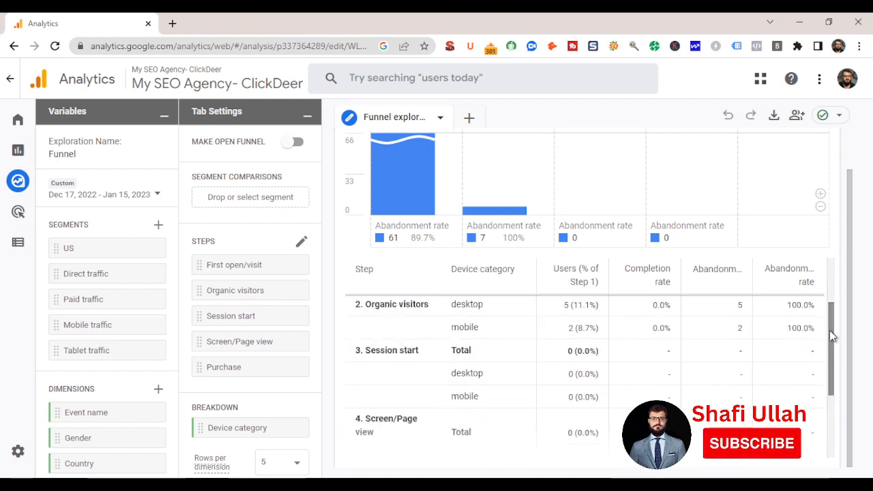
scroll(536, 273, up, 1)
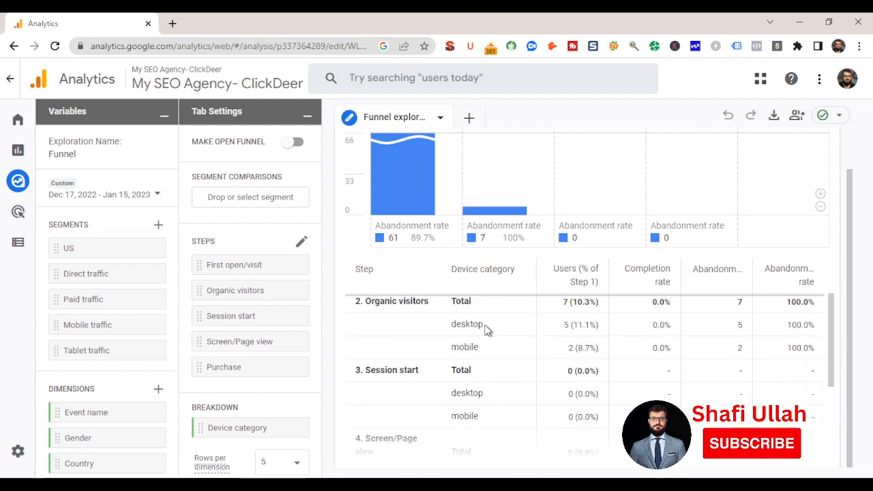
scroll(823, 364, down, 3)
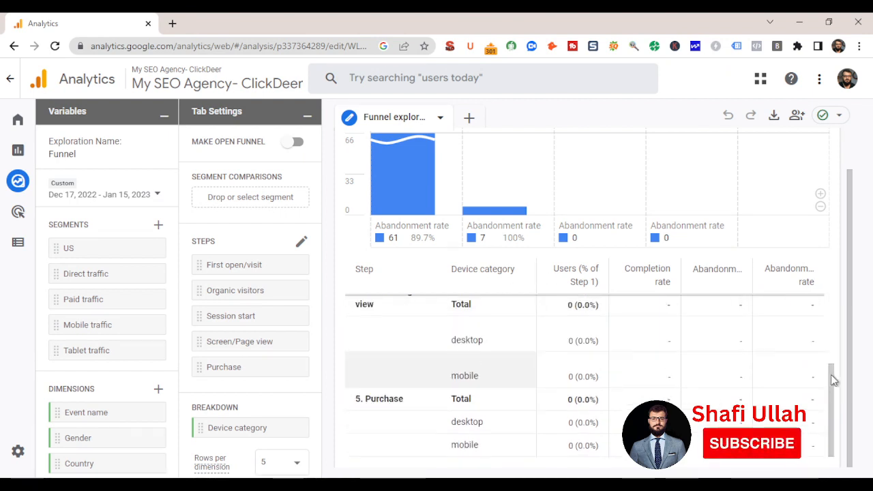
scroll(529, 399, up, 2)
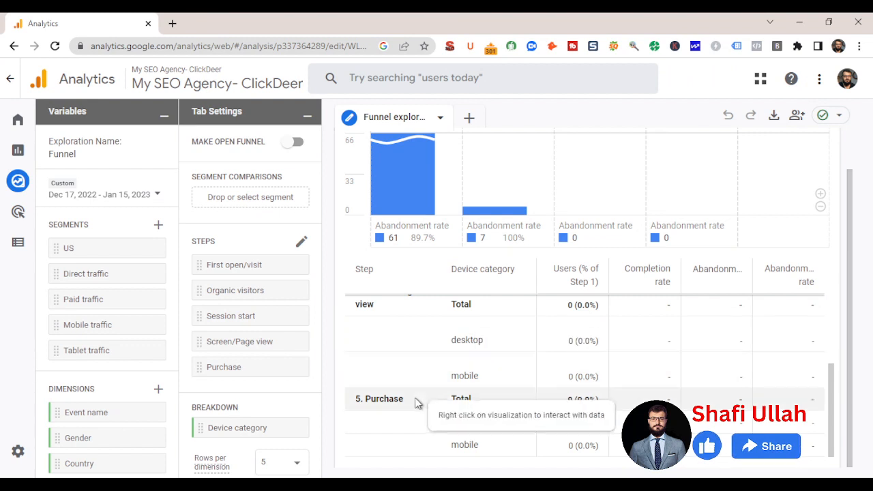
scroll(524, 388, up, 2)
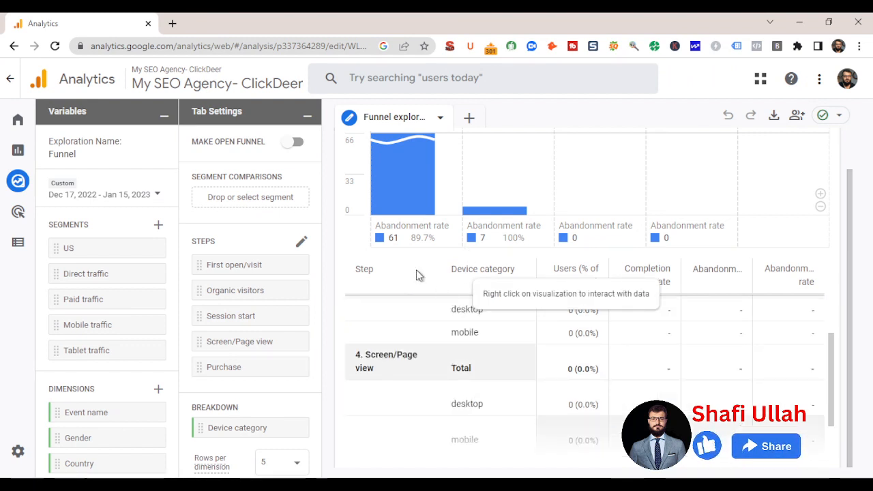
Make the funnel an open funnel and review its chart and step table through Purchase
click(291, 142)
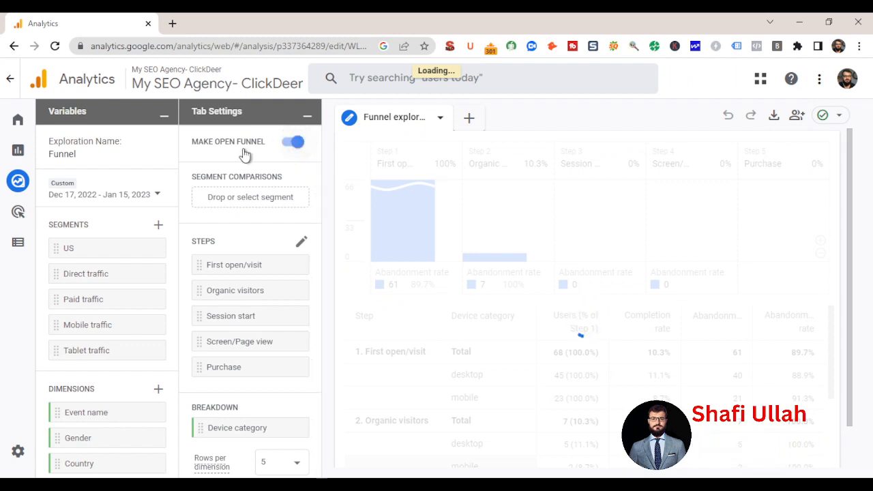
mouse_move(429, 253)
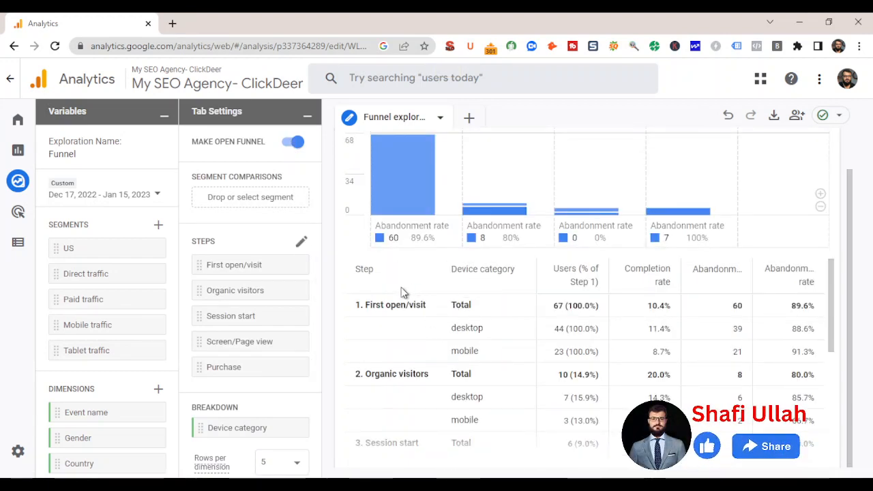
scroll(399, 290, down, 3)
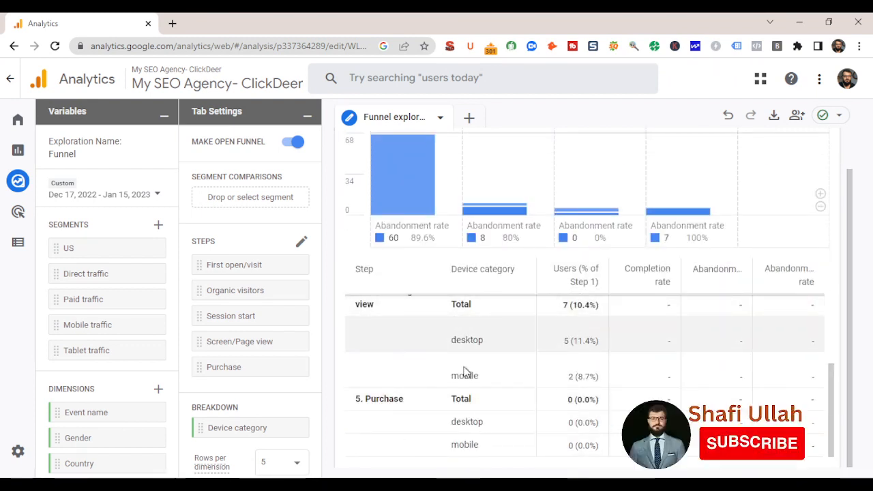
scroll(228, 306, up, 3)
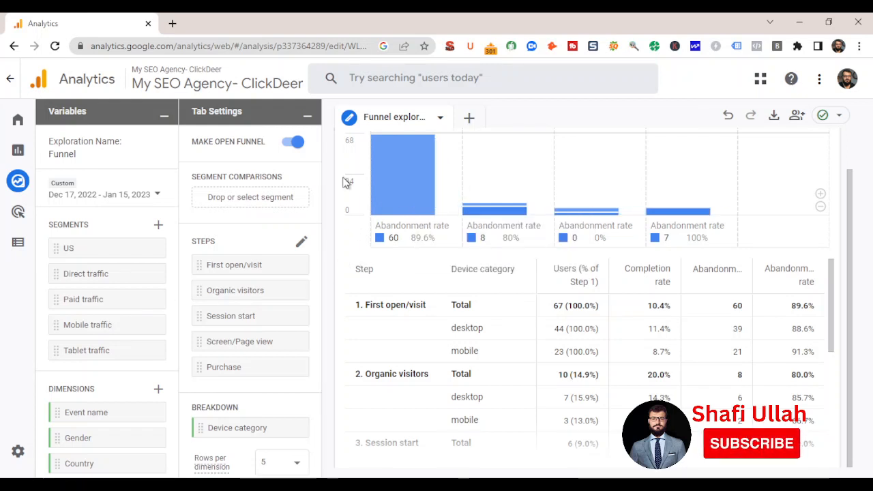
Leave the funnel exploration and return to the Explorations page
scroll(477, 177, up, 1)
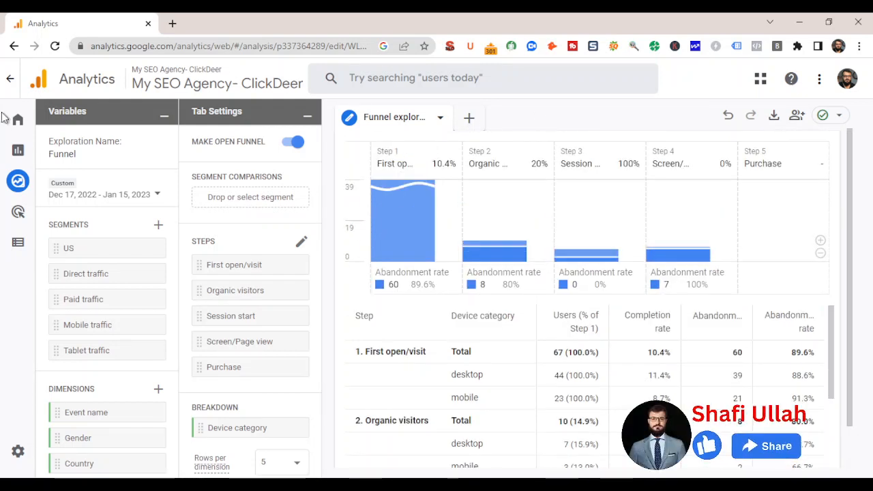
click(7, 80)
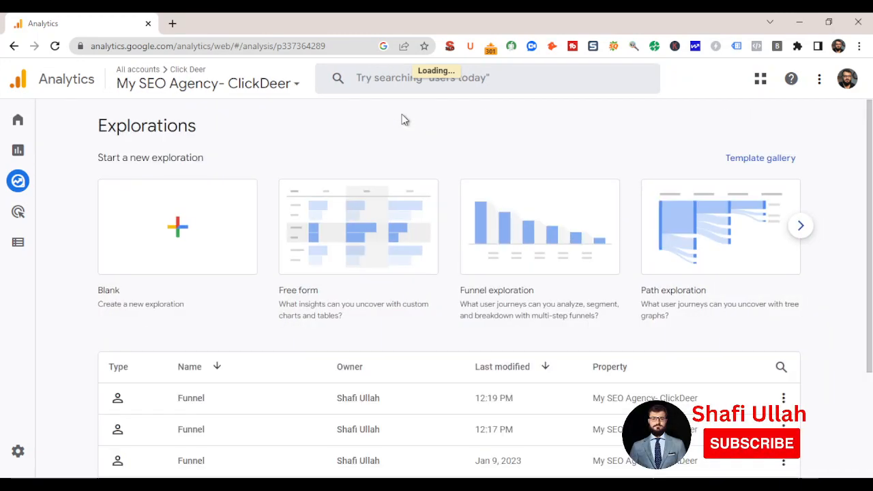
mouse_move(4, 217)
key(ctrl+f)
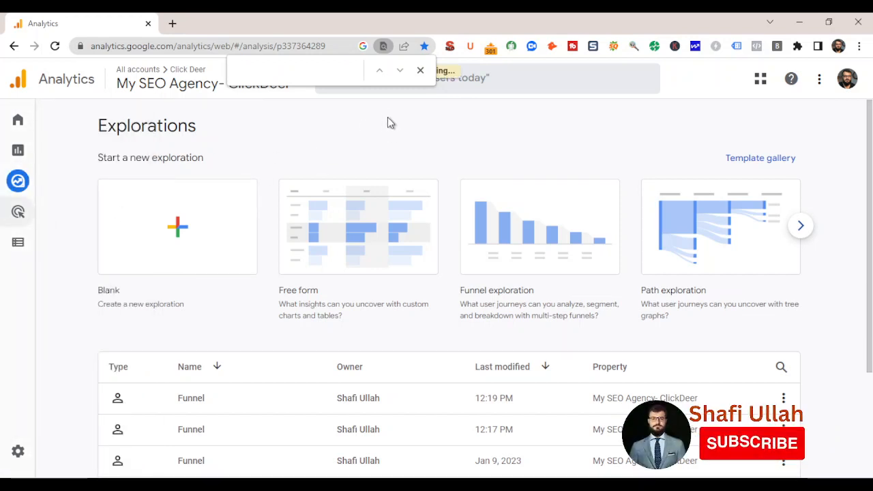
click(421, 71)
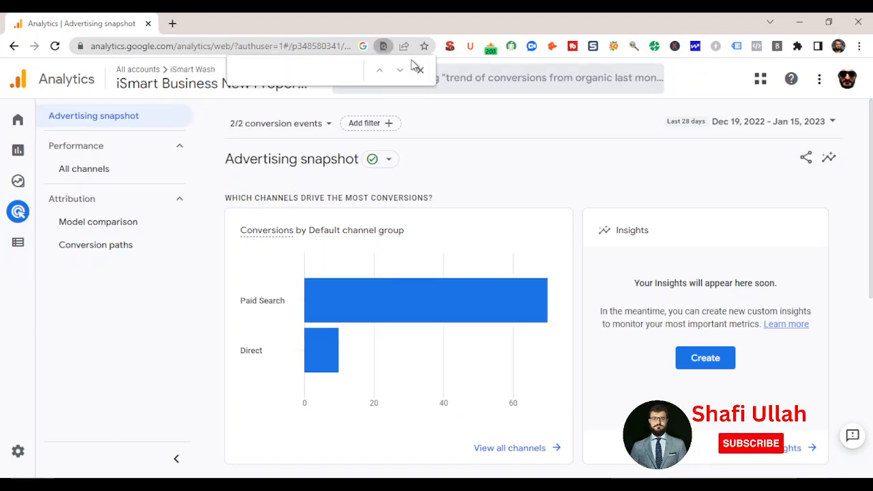
click(421, 72)
Examine the Advertising snapshot's conversions by default channel group, conversion paths and Insights card
mouse_move(27, 219)
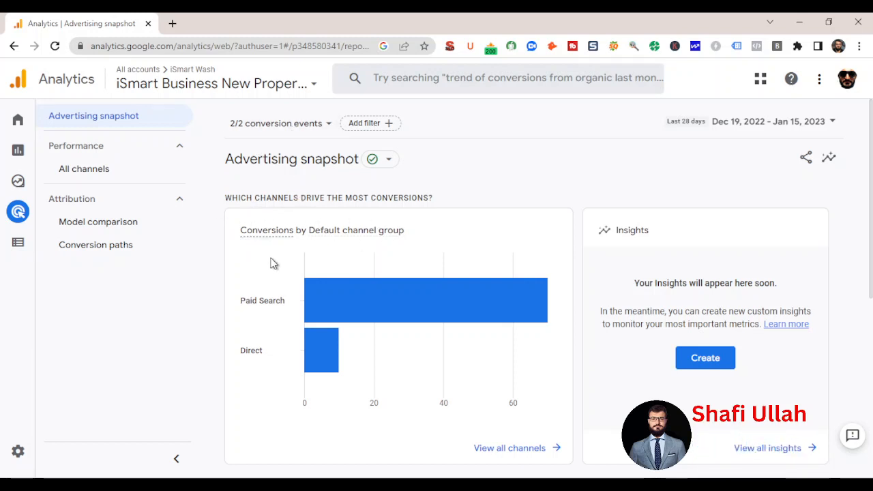
scroll(322, 307, down, 1)
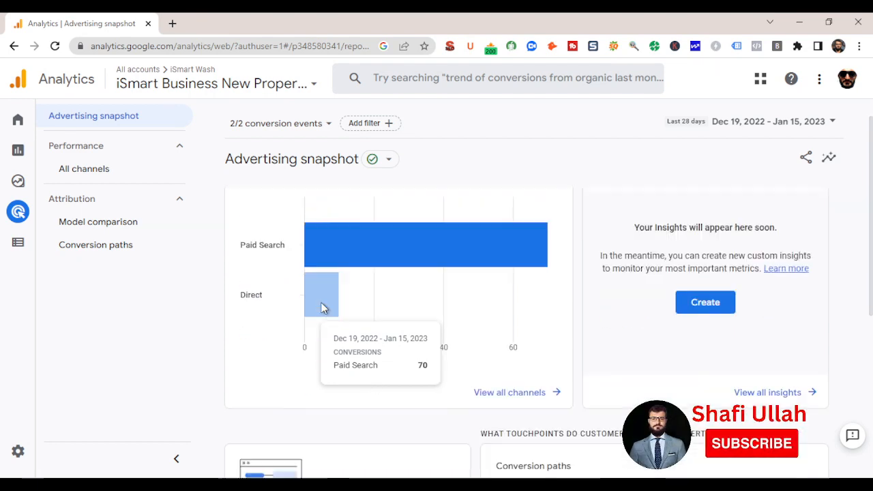
scroll(323, 307, down, 1)
scroll(326, 281, down, 2)
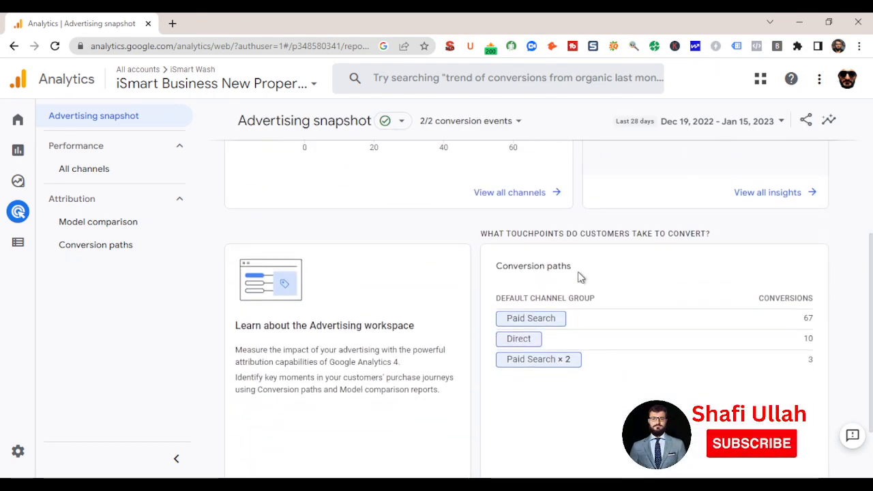
scroll(380, 330, up, 4)
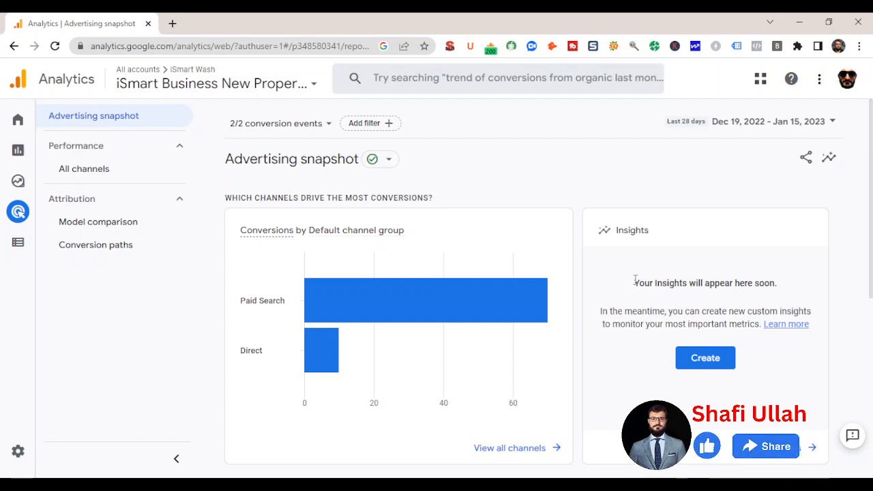
drag(635, 280, 776, 285)
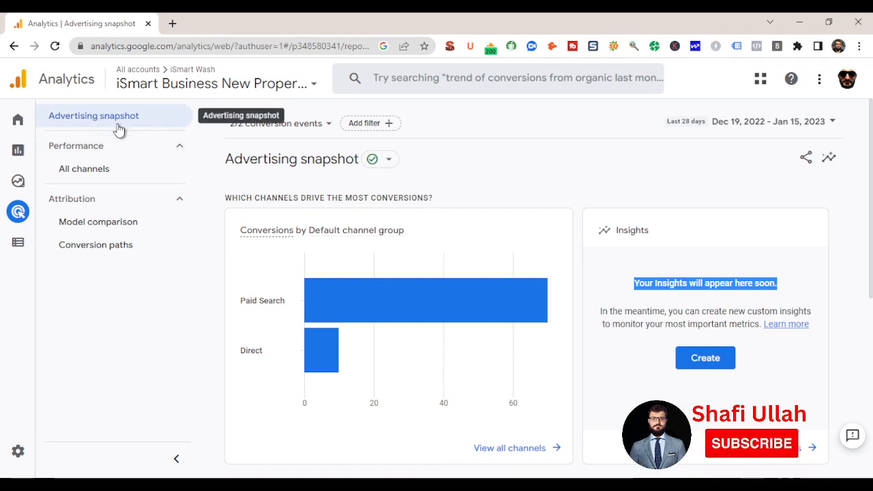
Open the All channels performance report and review its conversion charts and the channel table's conversion, cost and revenue columns
click(101, 171)
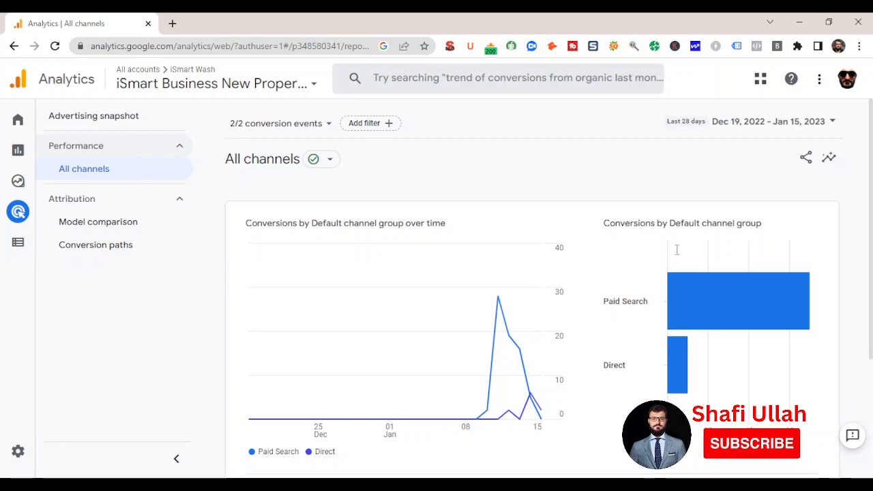
scroll(673, 247, down, 2)
scroll(437, 286, down, 1)
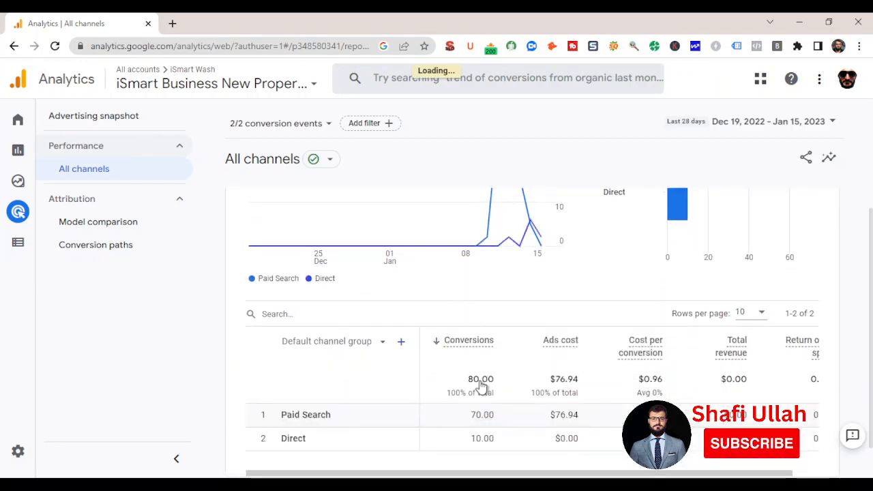
scroll(500, 309, down, 1)
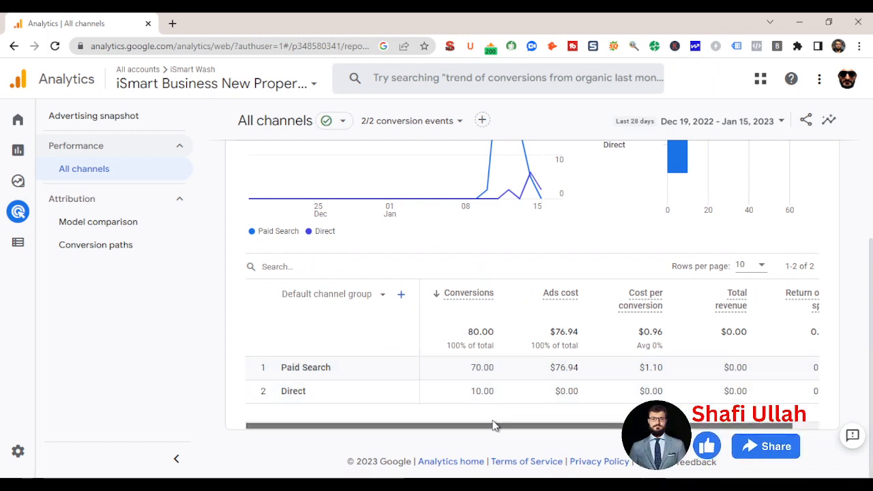
mouse_move(493, 426)
mouse_down()
mouse_move(527, 427)
mouse_move(500, 424)
mouse_up()
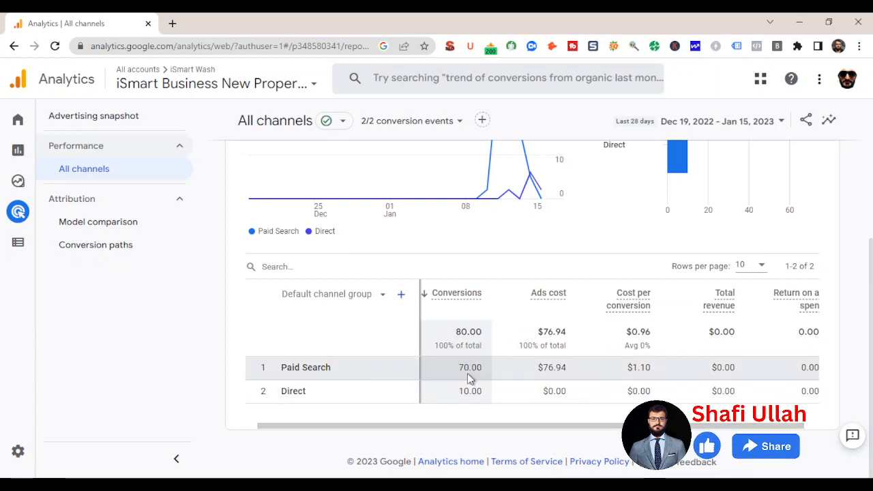
drag(468, 428, 525, 434)
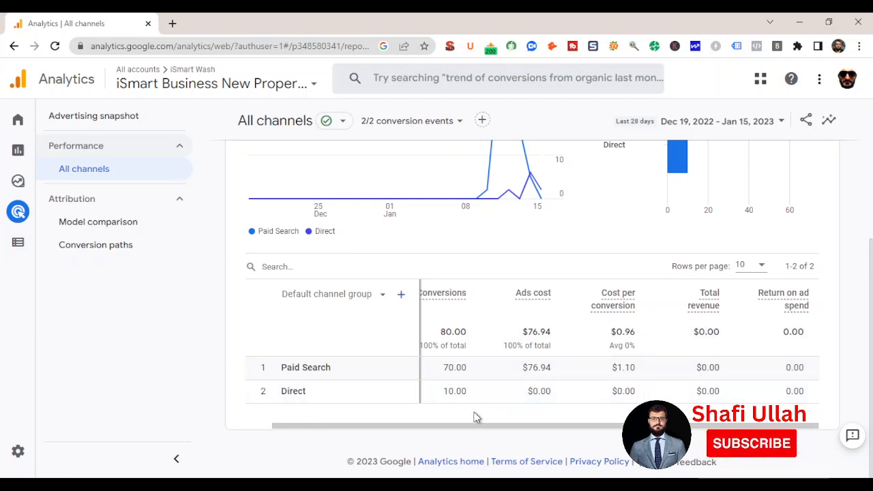
drag(462, 425, 436, 425)
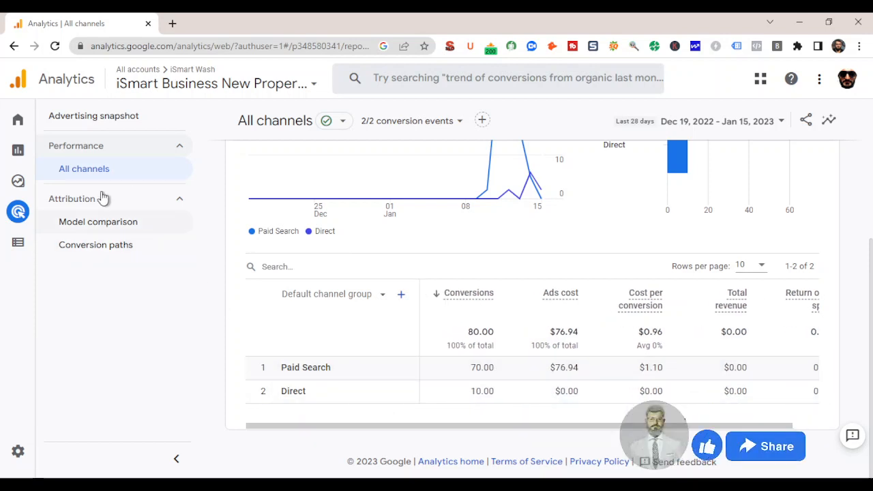
Open the Model comparison report and compare the last click and data-driven attribution models across to the % Change columns
click(93, 232)
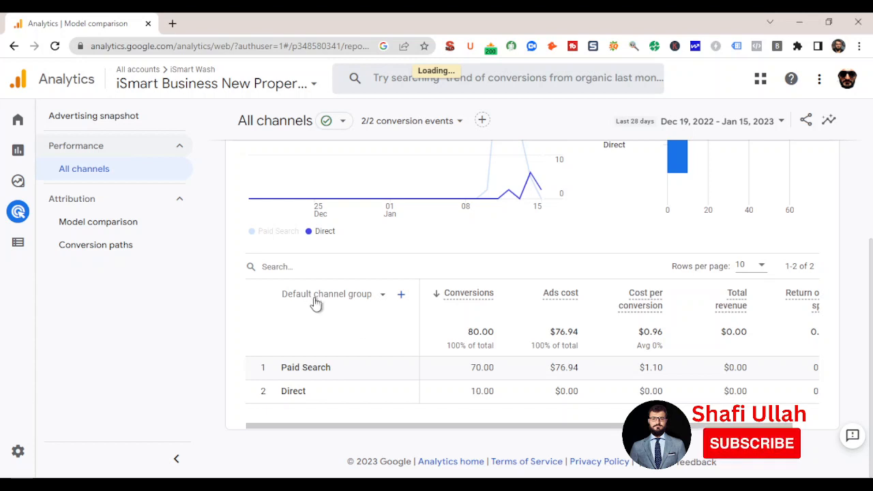
click(136, 223)
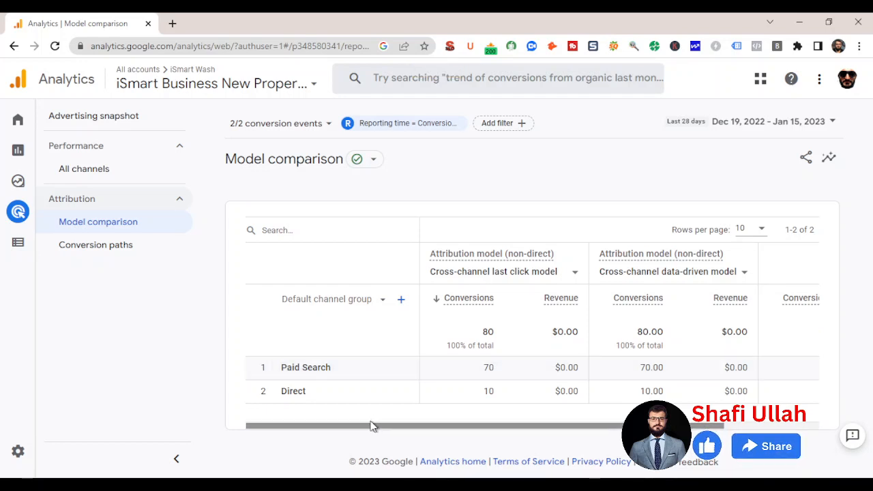
drag(364, 426, 530, 439)
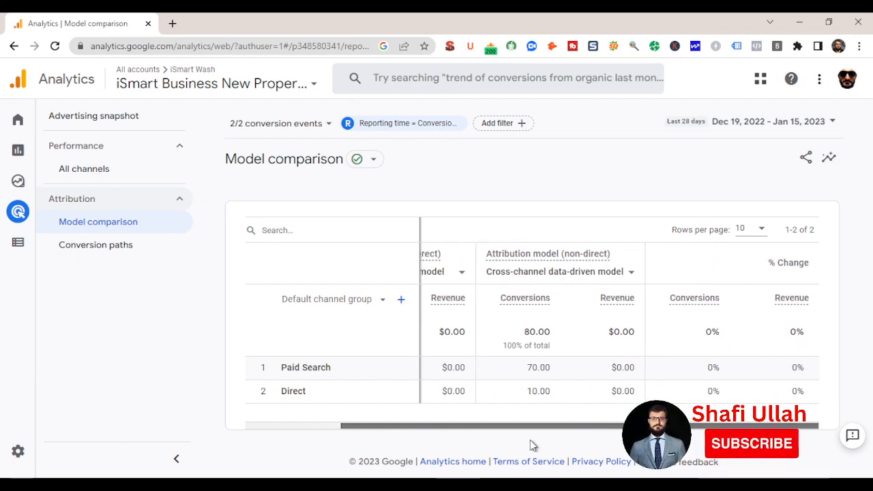
drag(443, 430, 305, 404)
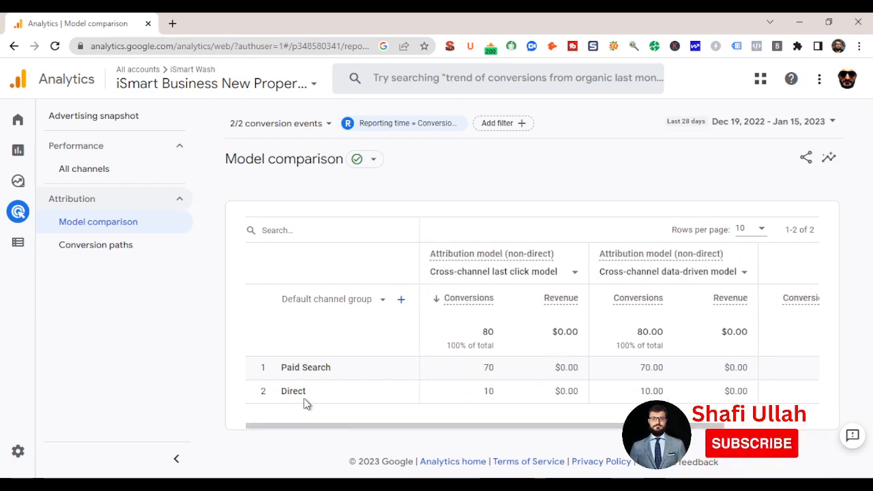
drag(498, 285, 423, 308)
click(458, 196)
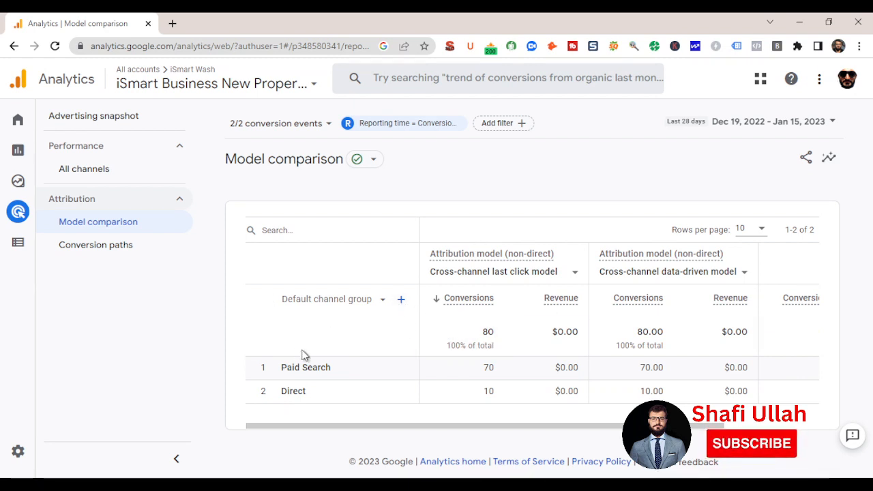
Open the Conversion paths report and review the early, mid and late touchpoint charts and the channel path table
click(102, 255)
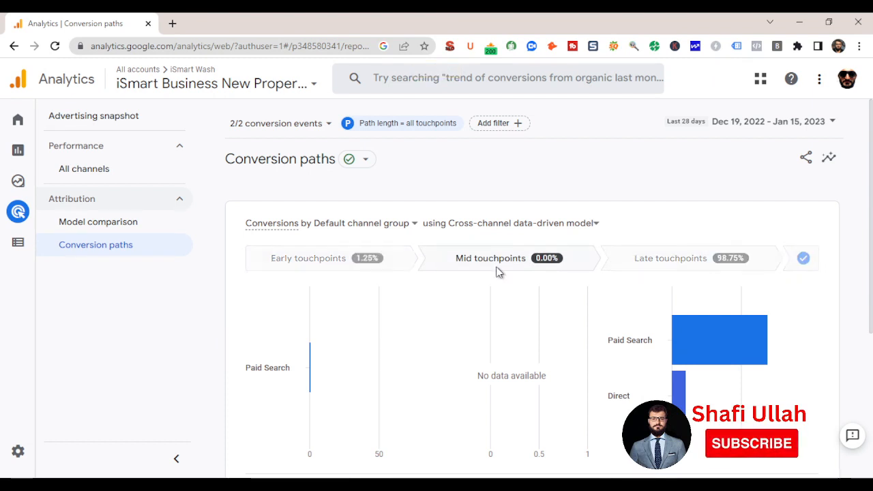
scroll(298, 296, down, 3)
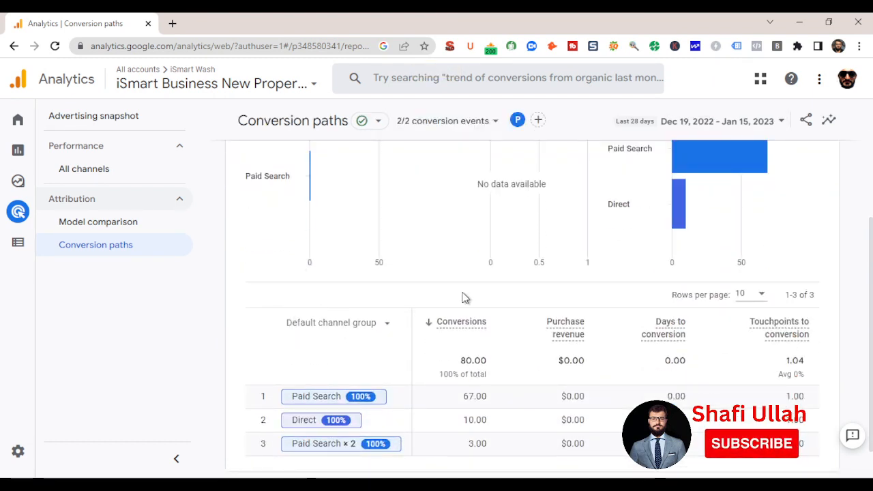
scroll(464, 296, up, 3)
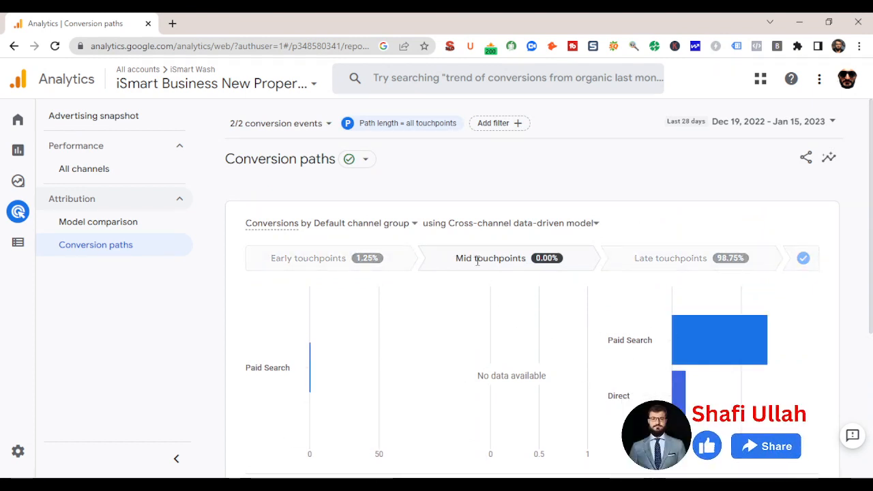
scroll(366, 334, down, 3)
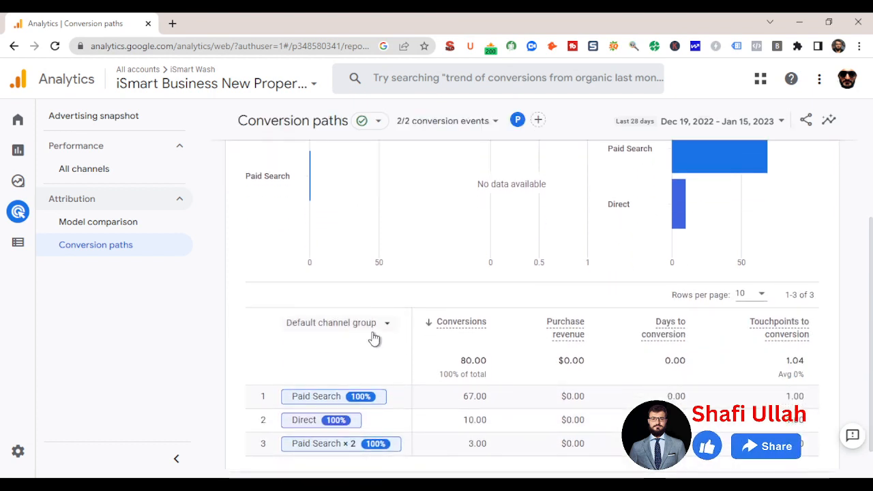
scroll(441, 343, down, 1)
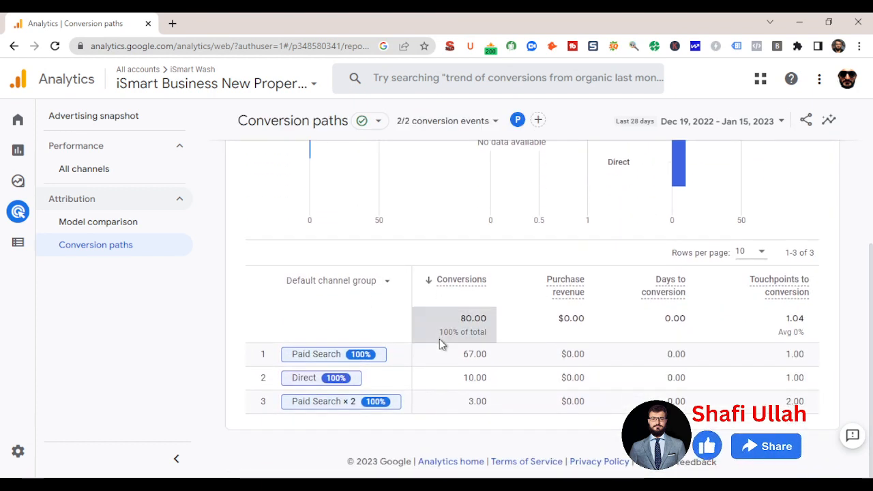